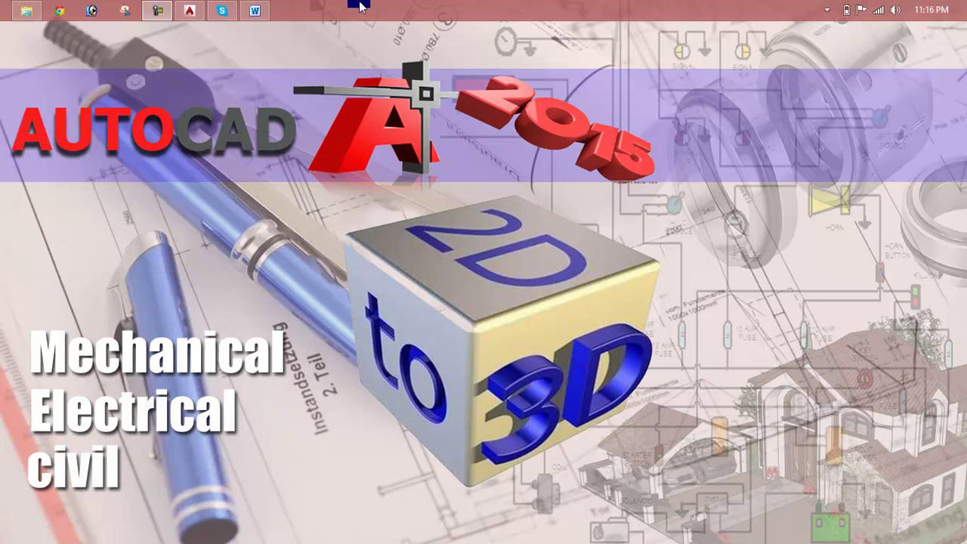
Step: View the Lesson 08 outline in Word, then switch to the blank AutoCAD Drawing1.dwg
click(261, 9)
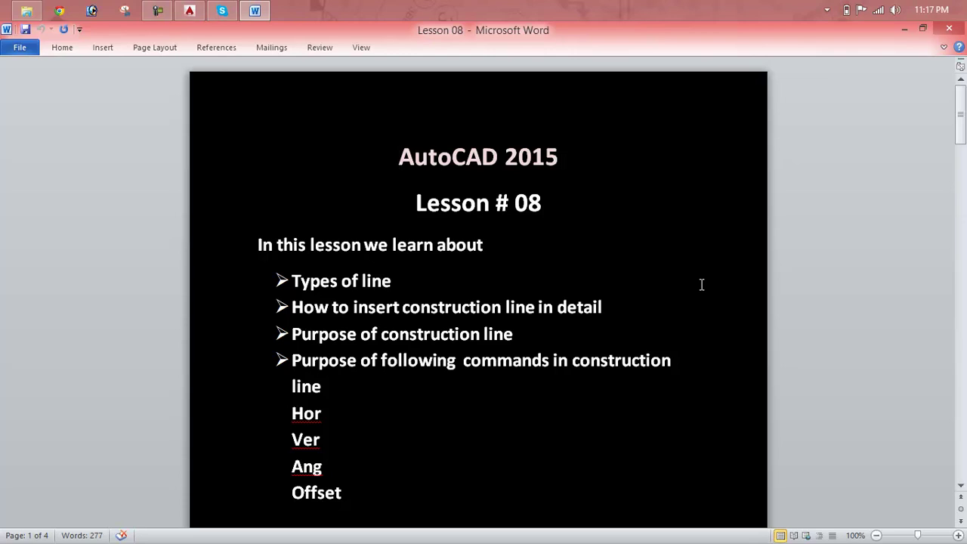
click(190, 11)
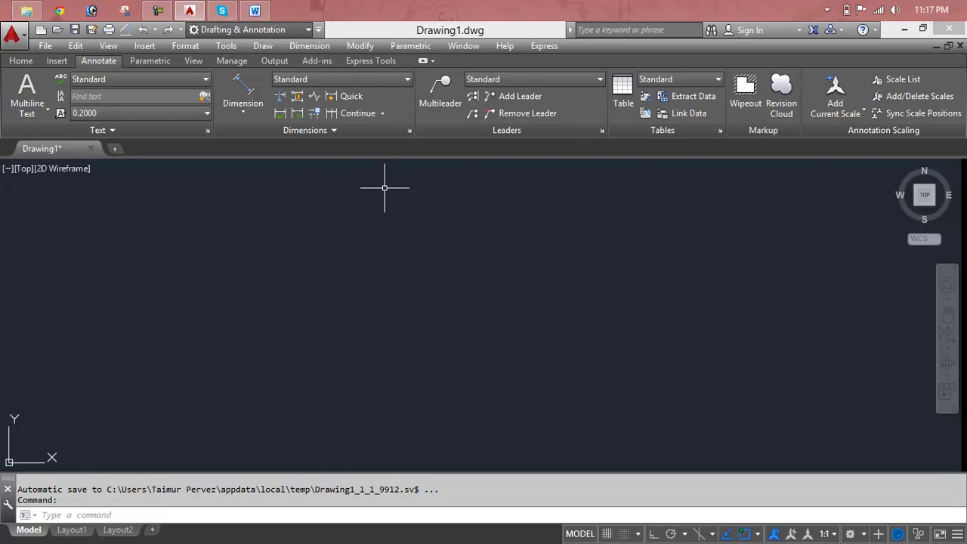
Step: Clear pending commands and expand the Home tab's Draw panel to reveal the Construction Line tool
key(Escape)
key(Escape)
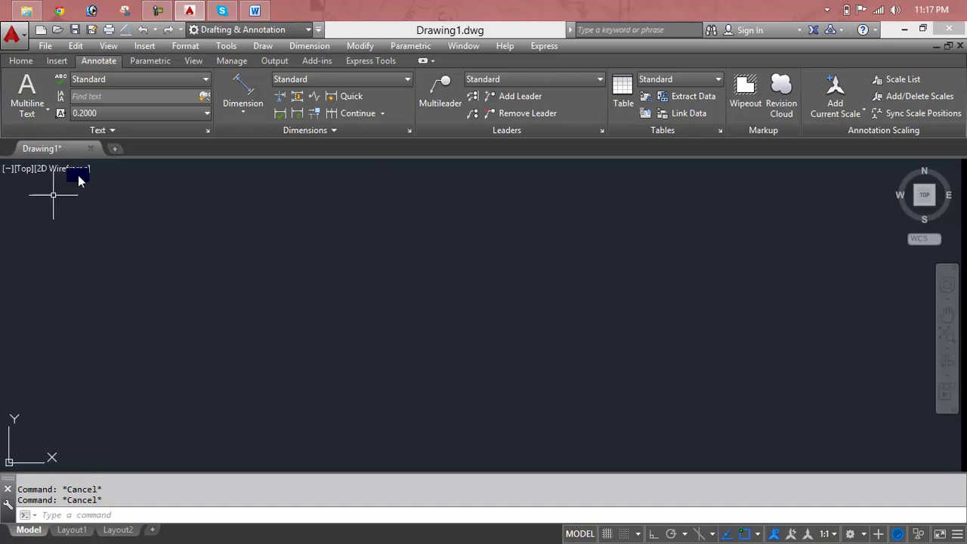
click(23, 62)
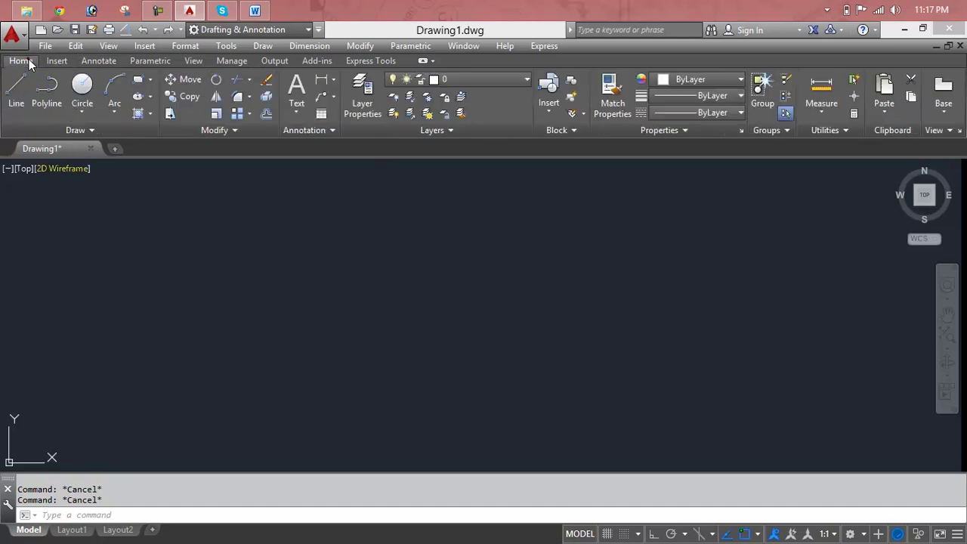
click(103, 131)
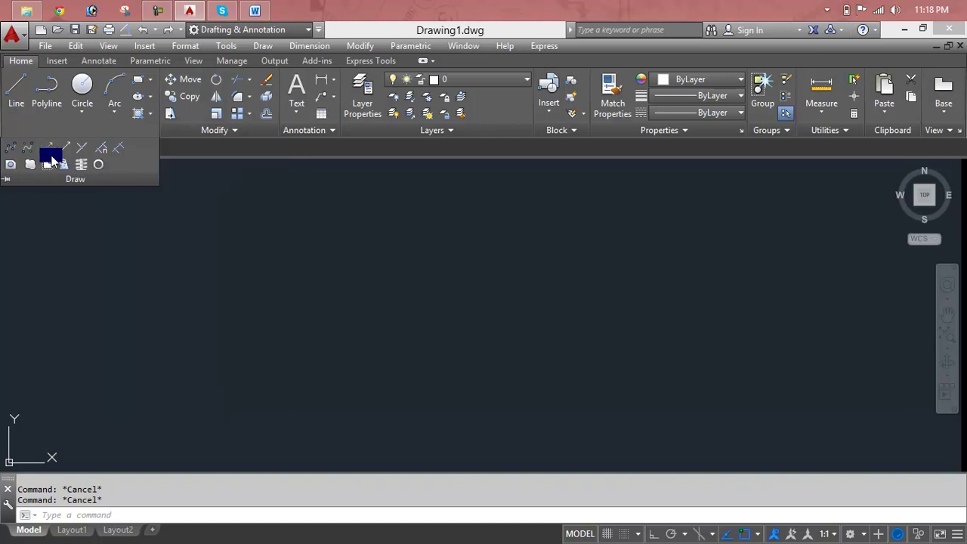
Step: Start XLINE, set a common base point and draw the first four construction lines through it
click(47, 146)
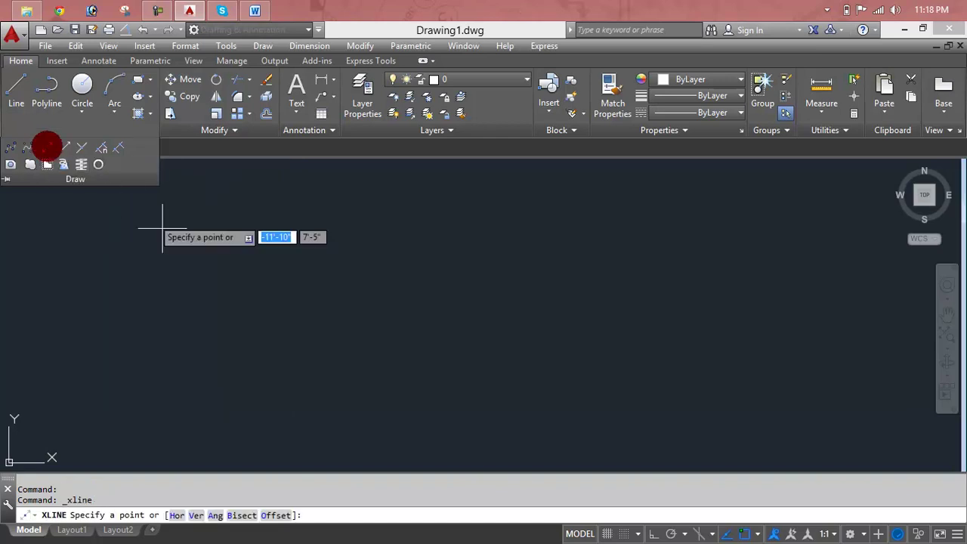
click(290, 375)
click(397, 306)
click(255, 234)
click(134, 278)
click(361, 246)
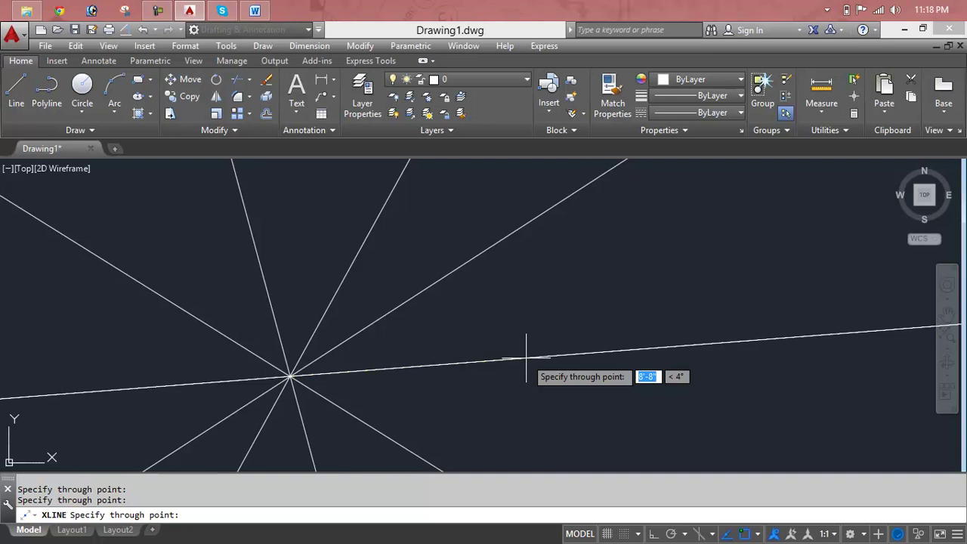
Step: Add more radiating construction lines at about 135°, 79°, upper right and lower right, then finish
scroll(527, 357, down, 2)
scroll(523, 361, up, 3)
scroll(523, 361, down, 3)
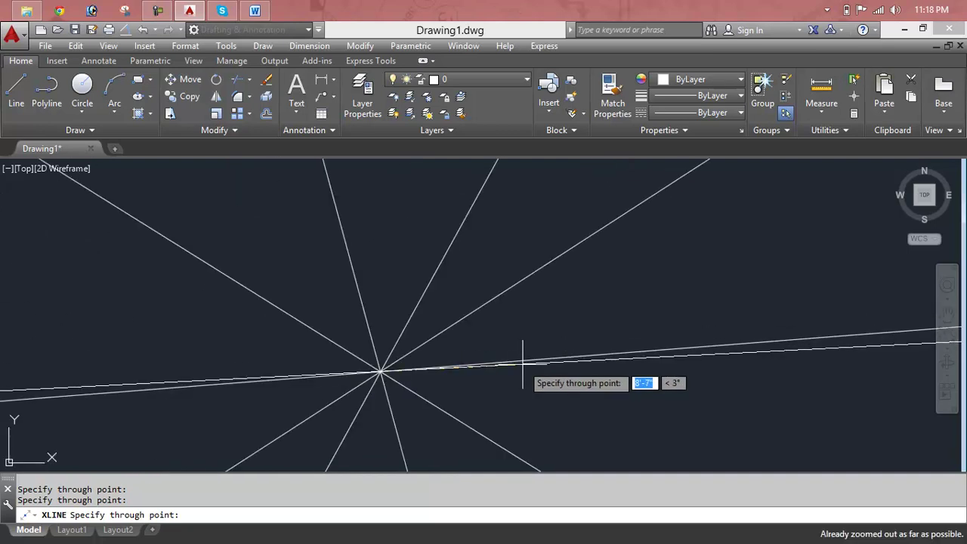
click(325, 301)
click(399, 276)
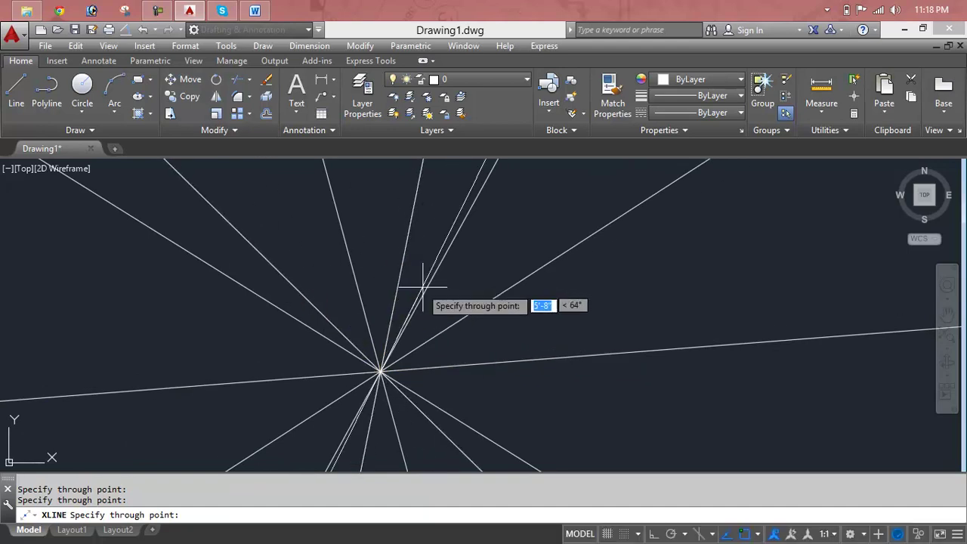
click(596, 295)
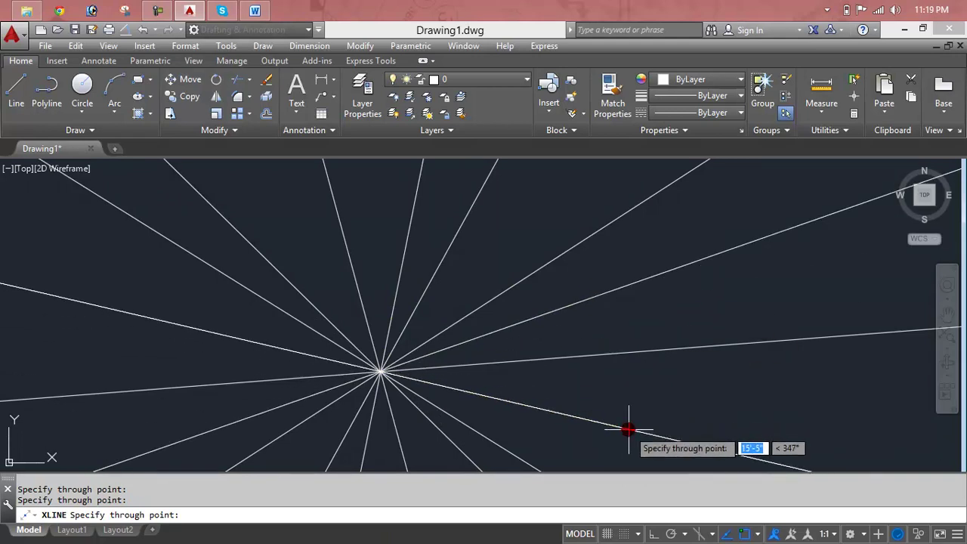
click(629, 430)
key(Escape)
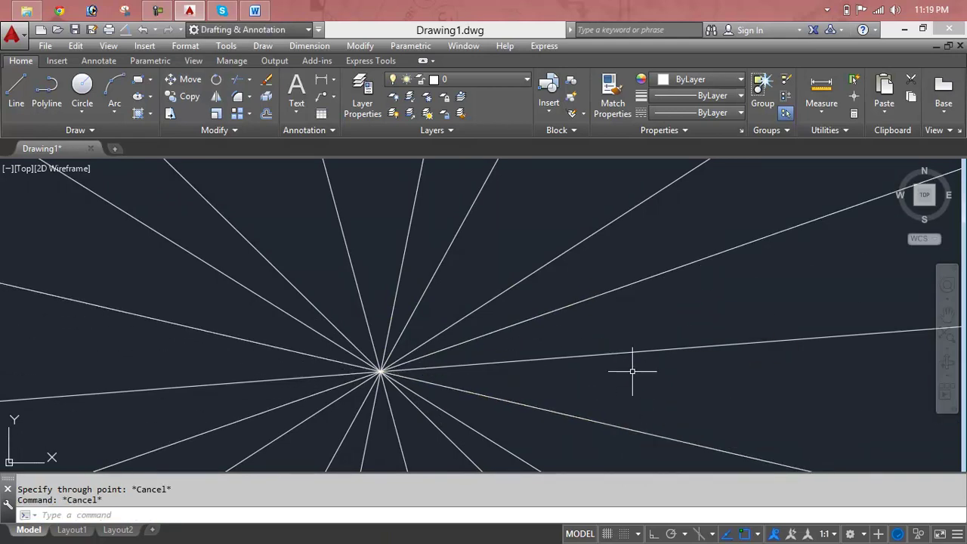
Step: Crossing-select all the radiating construction lines and delete them
click(637, 308)
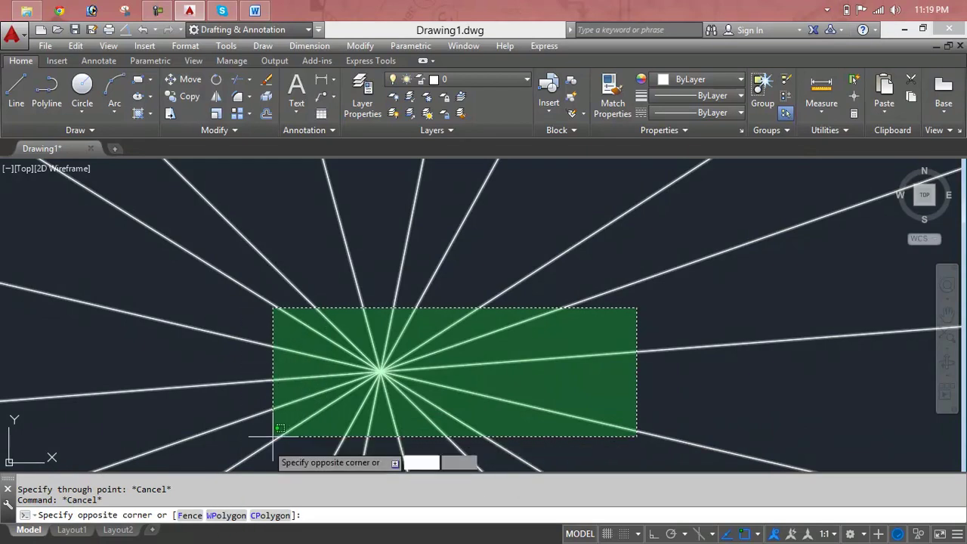
click(277, 427)
key(Delete)
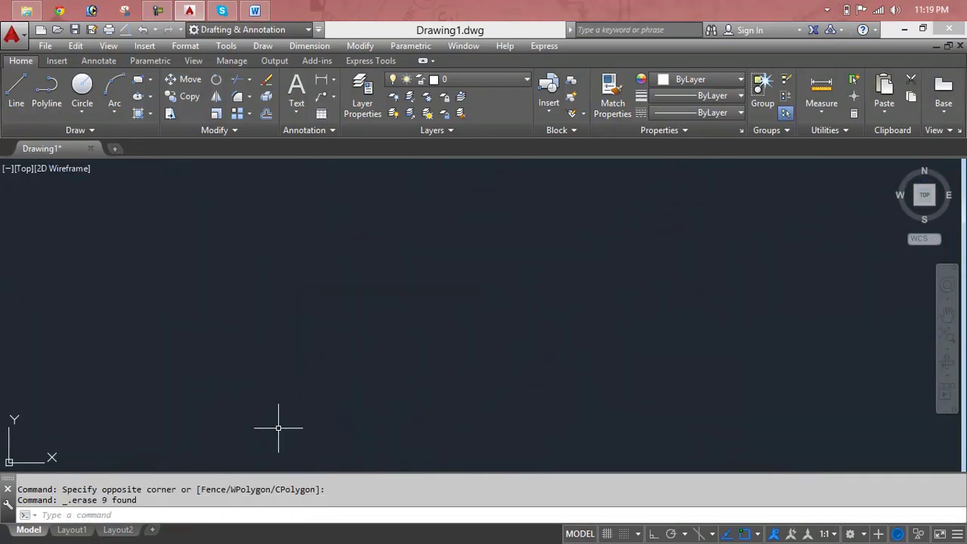
Step: Start XLINE with the XL alias and draw a fan of five construction lines through a new point
key(Escape)
key(Escape)
text(XL)
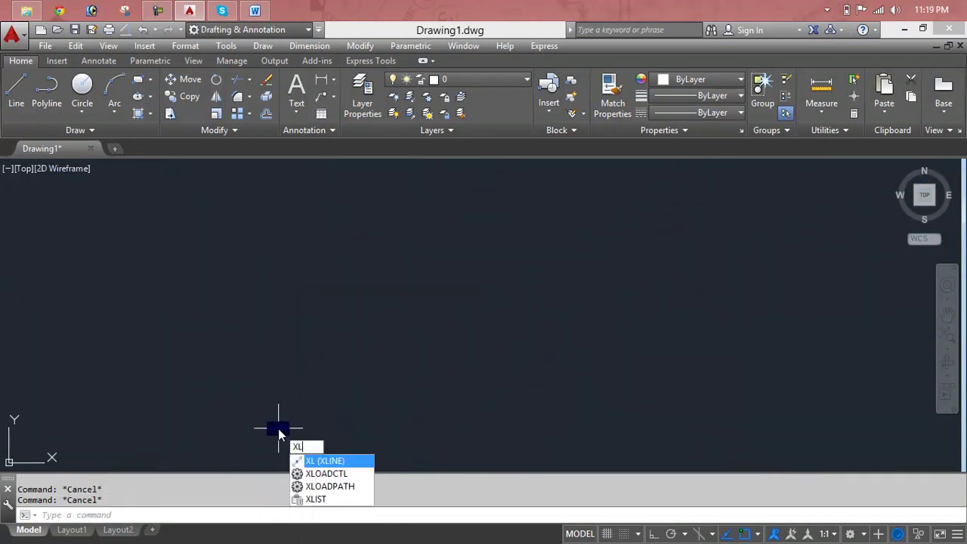
key(Return)
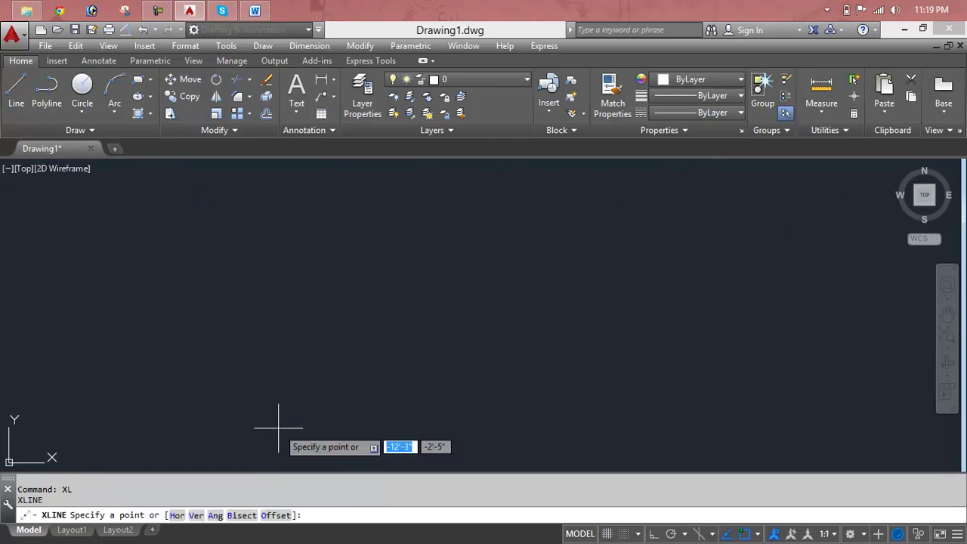
click(241, 280)
click(473, 447)
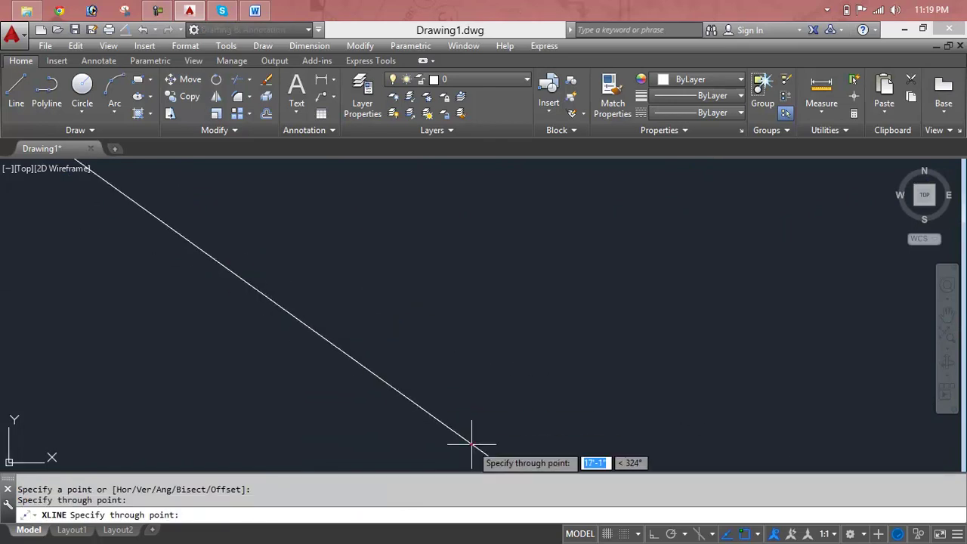
click(602, 235)
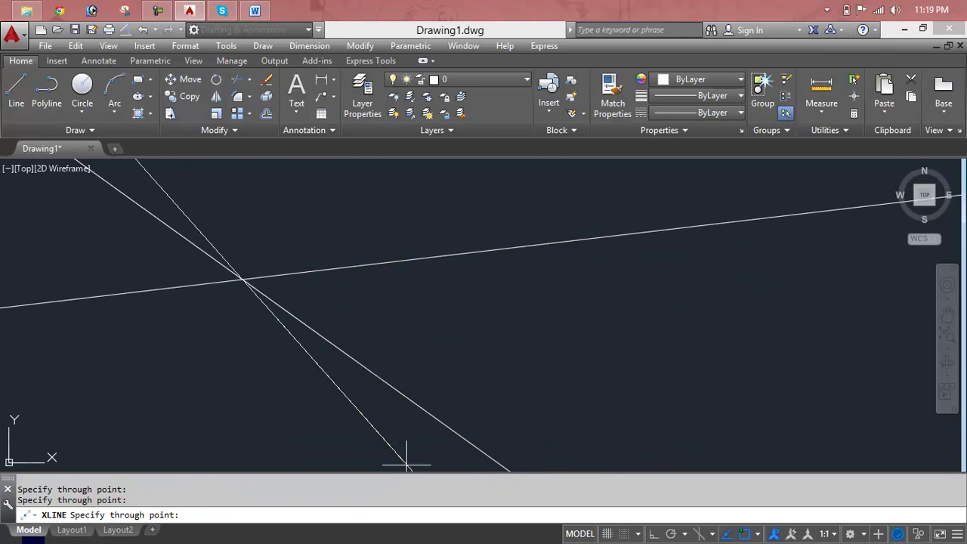
click(223, 344)
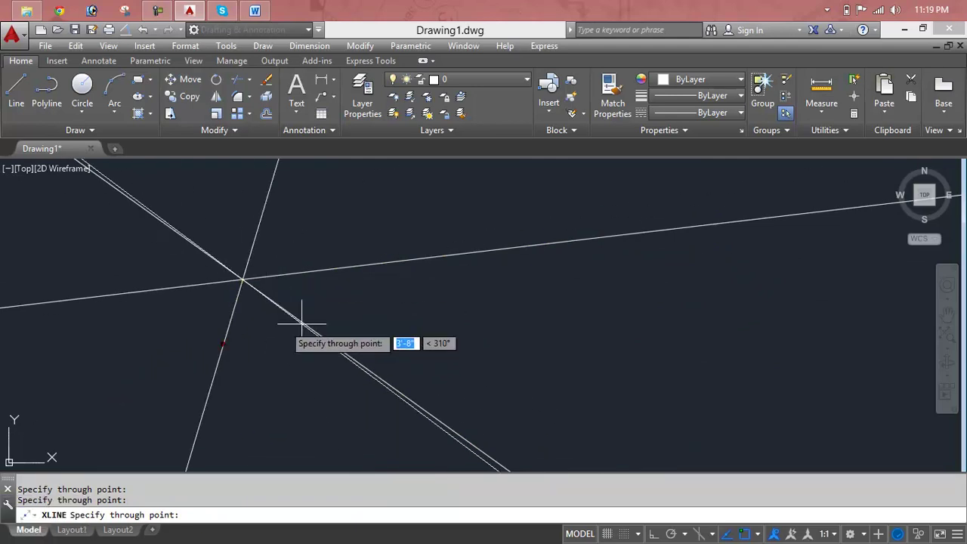
click(346, 325)
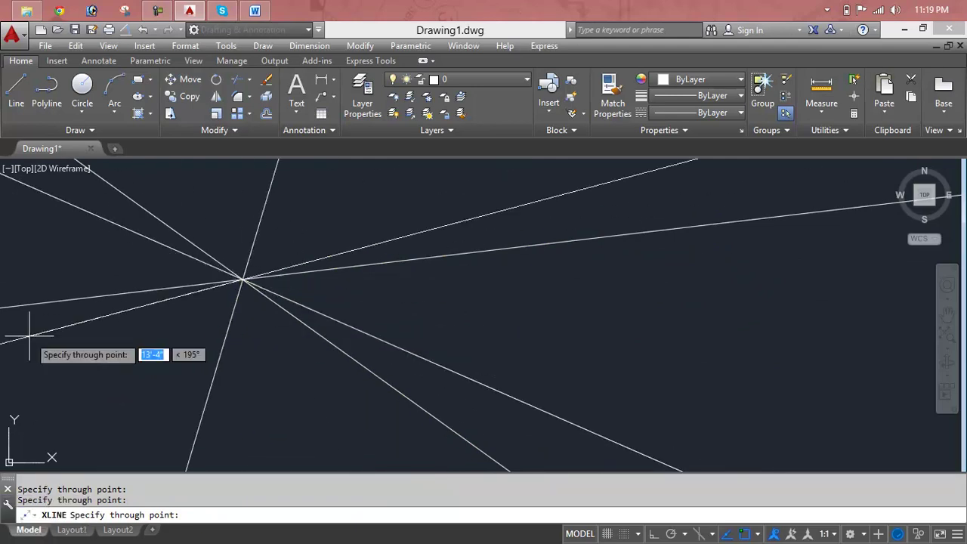
click(106, 354)
key(Escape)
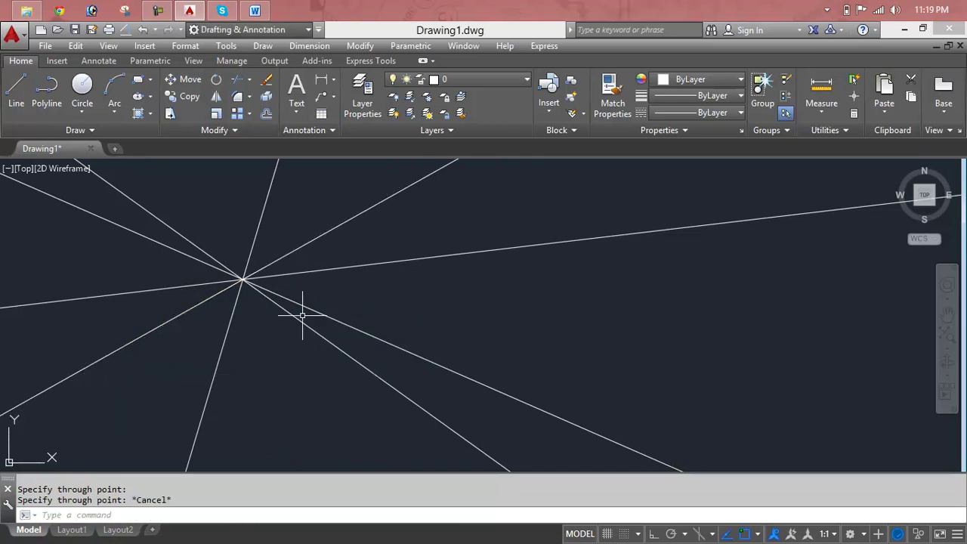
Step: Crossing-select all the construction lines in the second fan and delete them
key(Escape)
click(390, 236)
click(24, 418)
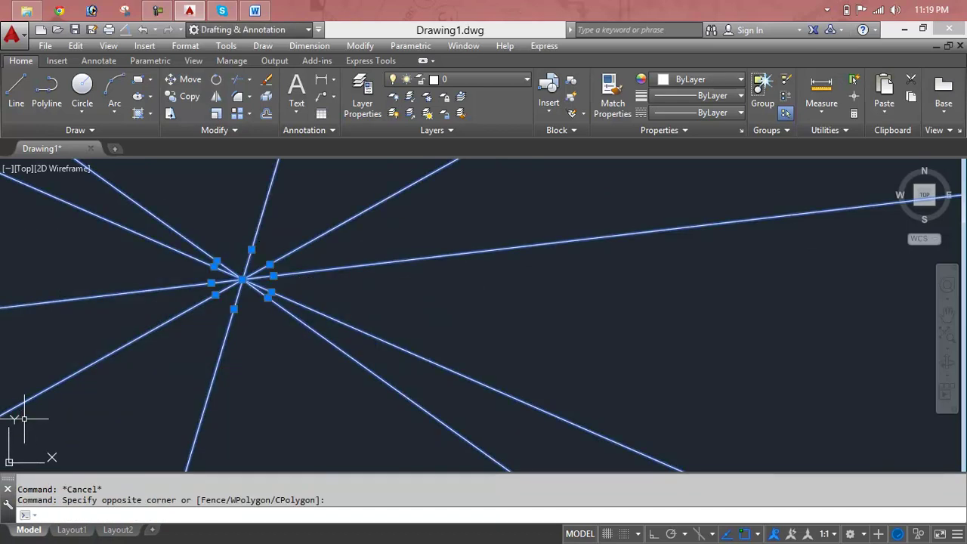
key(Escape)
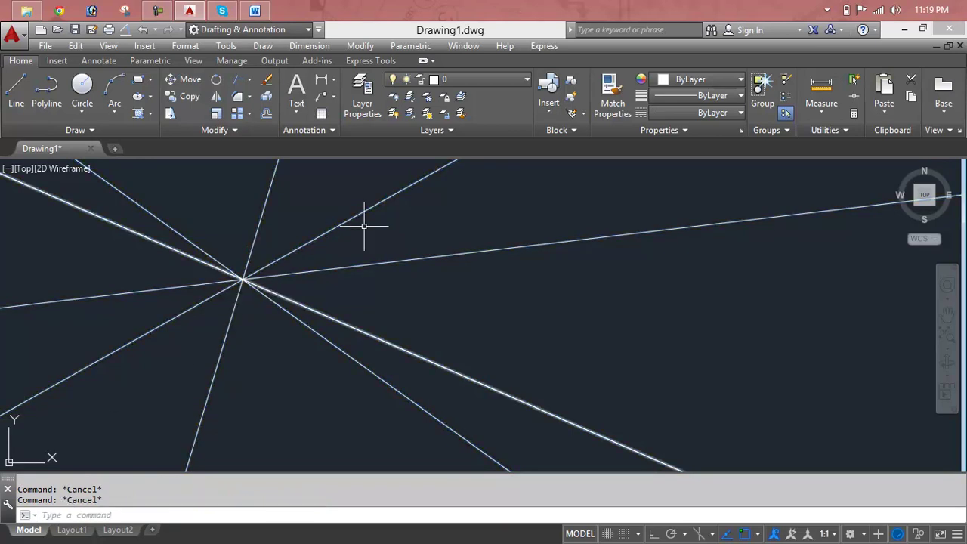
click(383, 216)
click(99, 381)
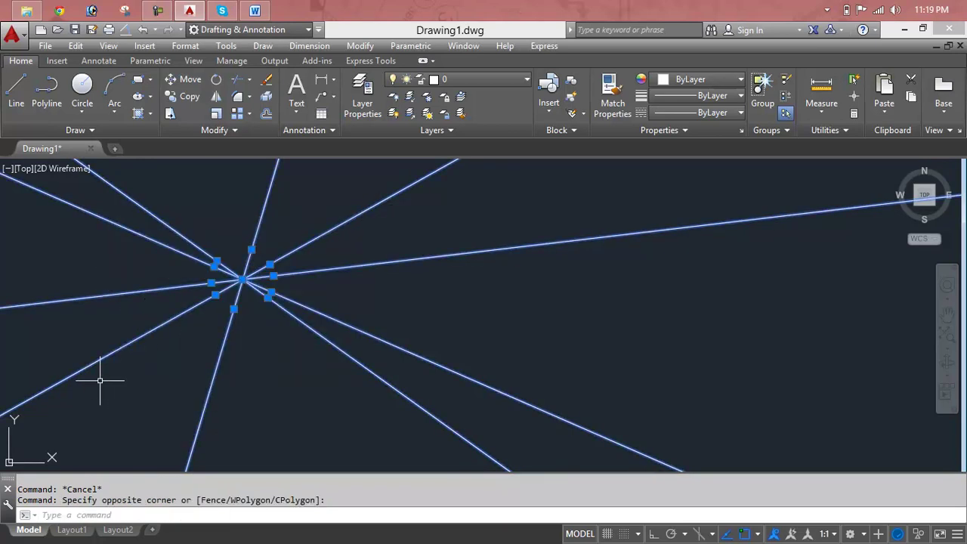
key(Delete)
key(Escape)
key(Escape)
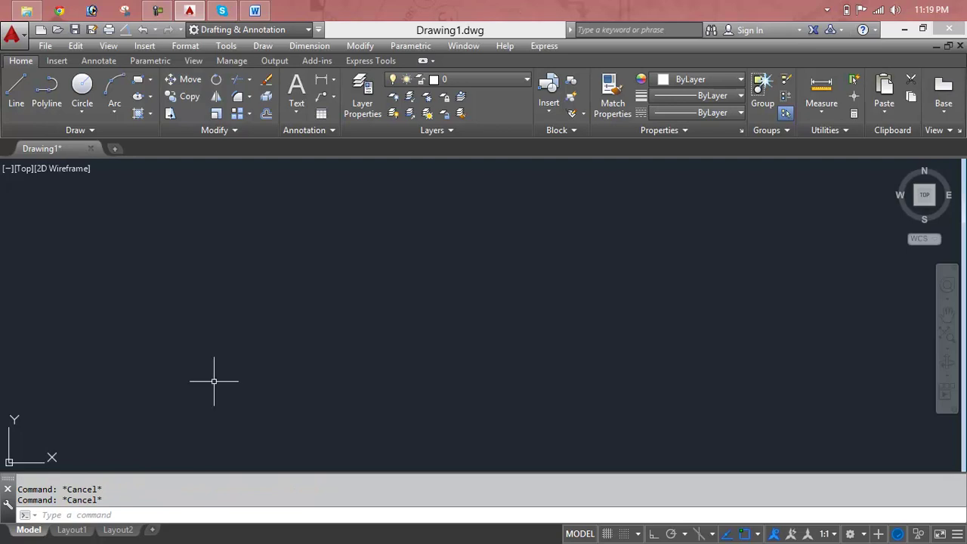
Step: Draw a single diagonal line toward the upper right with the LINE command
click(221, 381)
text(l)
key(Return)
click(221, 381)
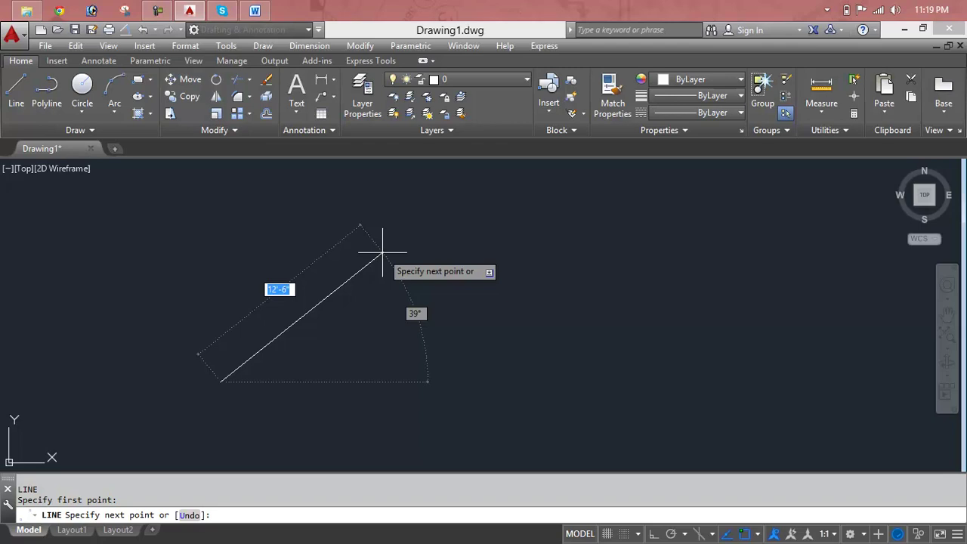
click(382, 252)
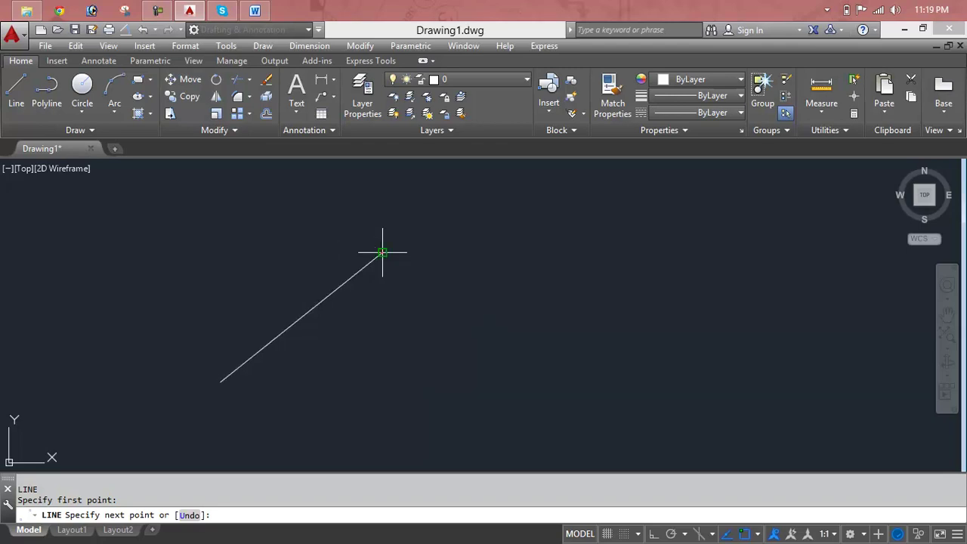
key(Escape)
key(Escape)
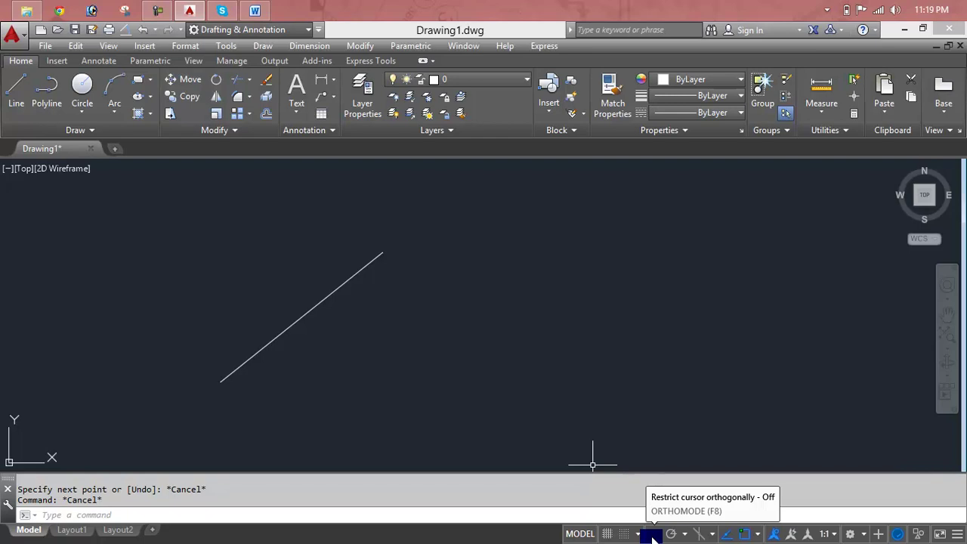
Step: Turn on Ortho, start another line from a new point, then cancel it
click(652, 535)
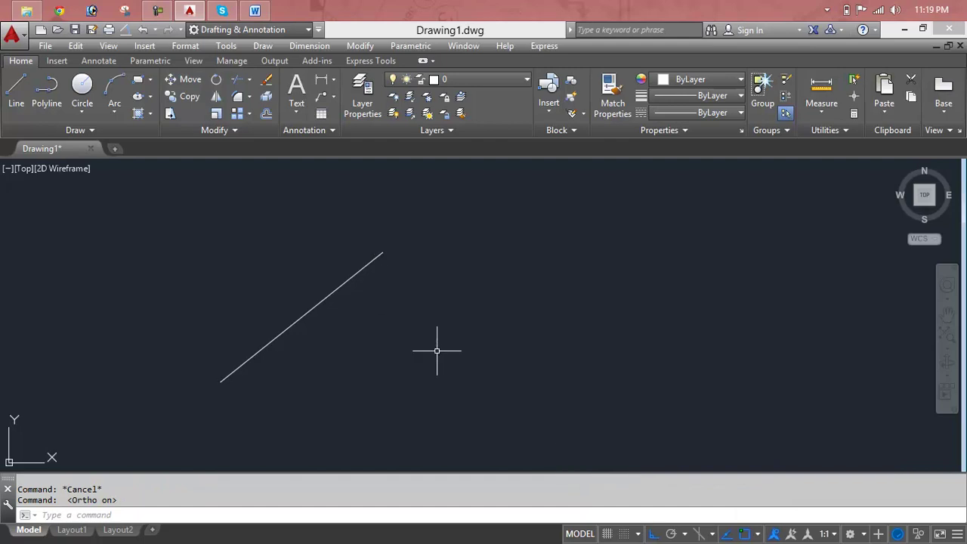
text(l)
key(Return)
click(400, 370)
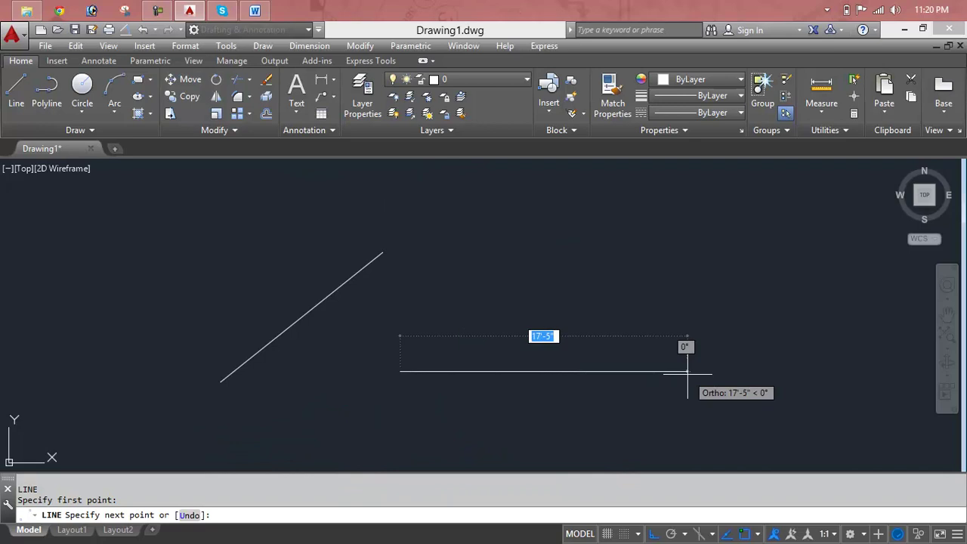
key(Escape)
key(Escape)
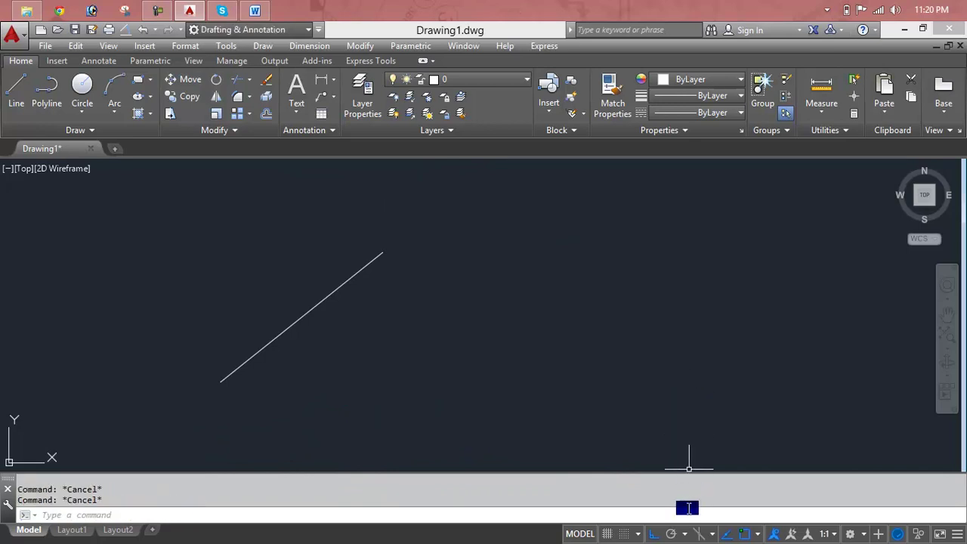
Step: Turn Ortho off, then begin a line and cancel it
click(656, 534)
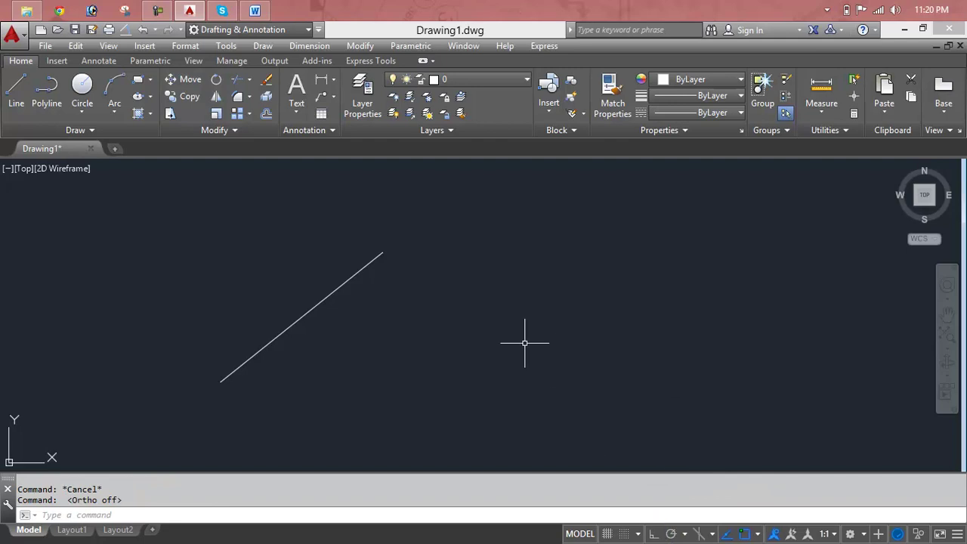
text(L)
key(Return)
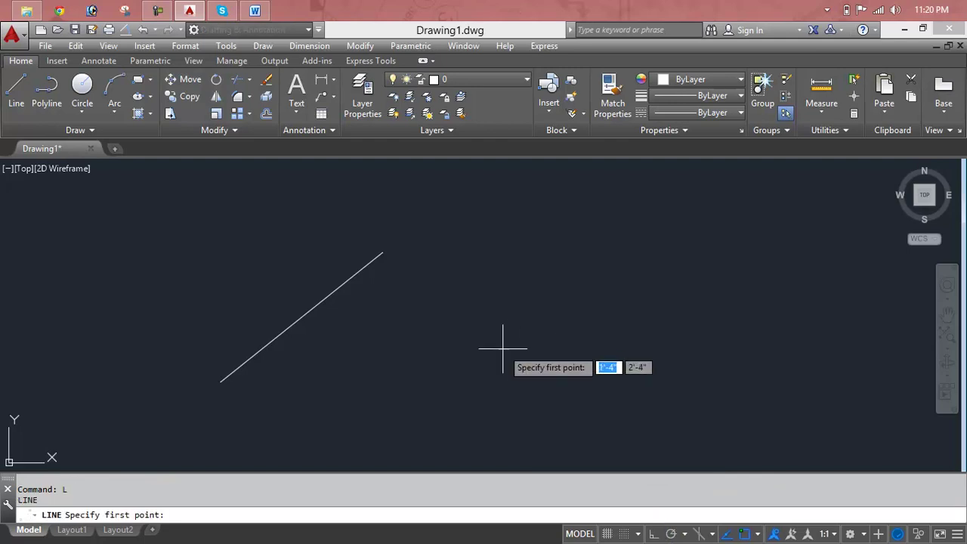
click(500, 349)
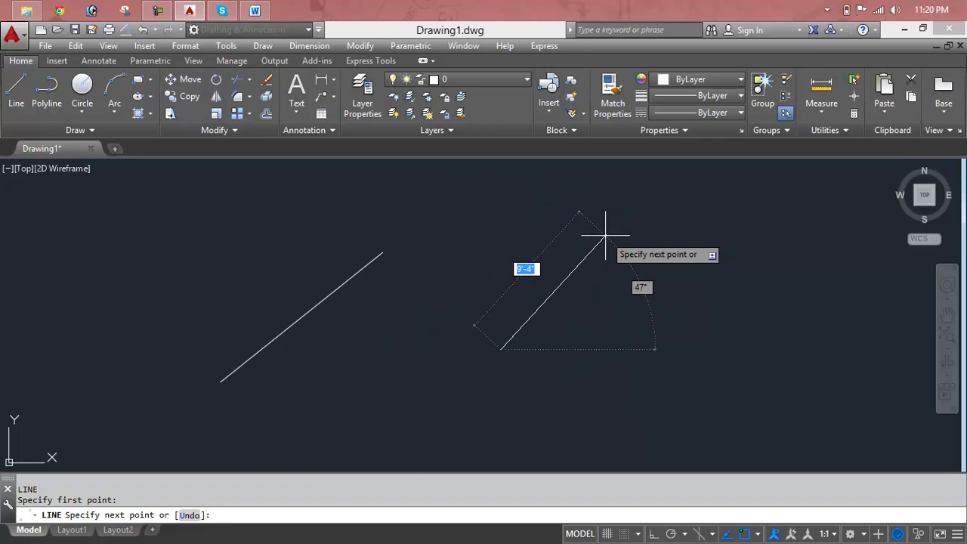
key(Escape)
key(Escape)
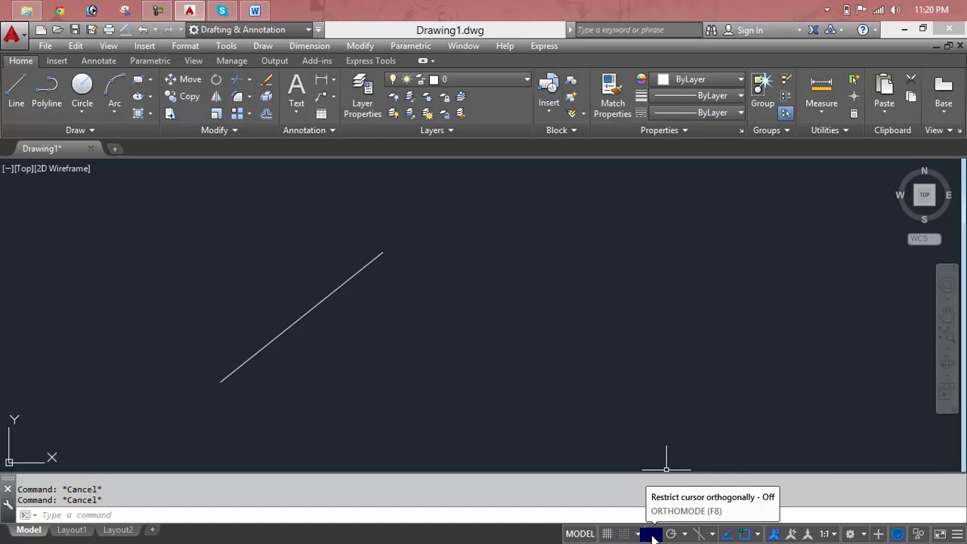
Step: Select the diagonal line with a right-to-left crossing window
click(430, 232)
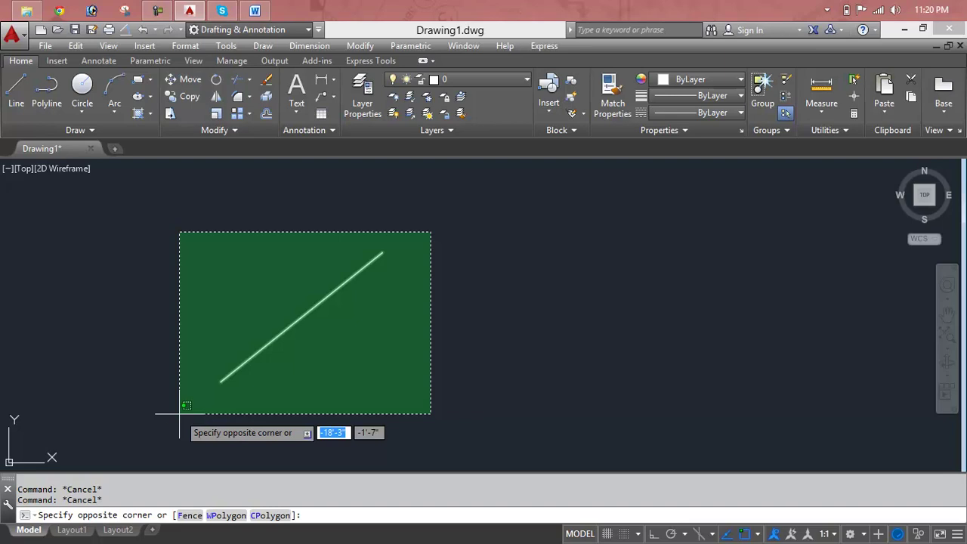
key(Escape)
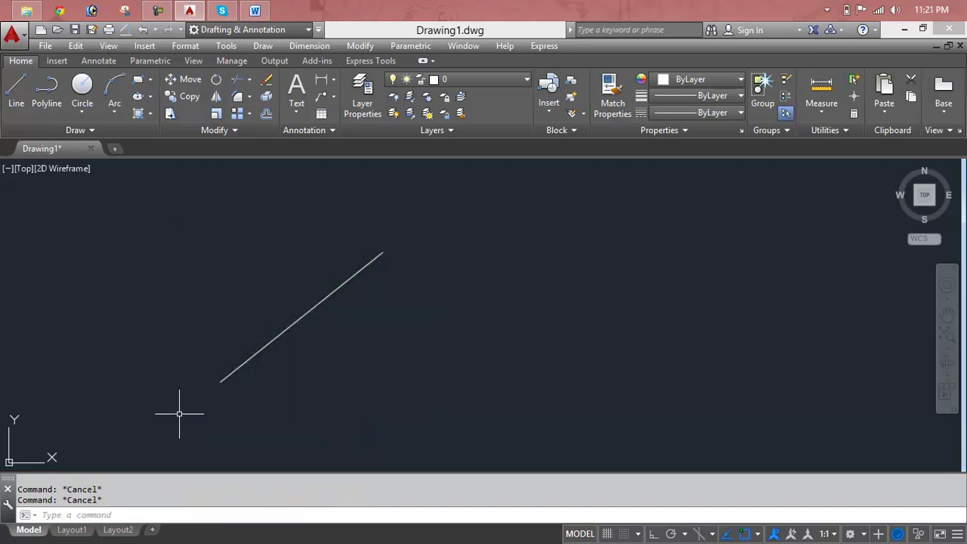
click(428, 227)
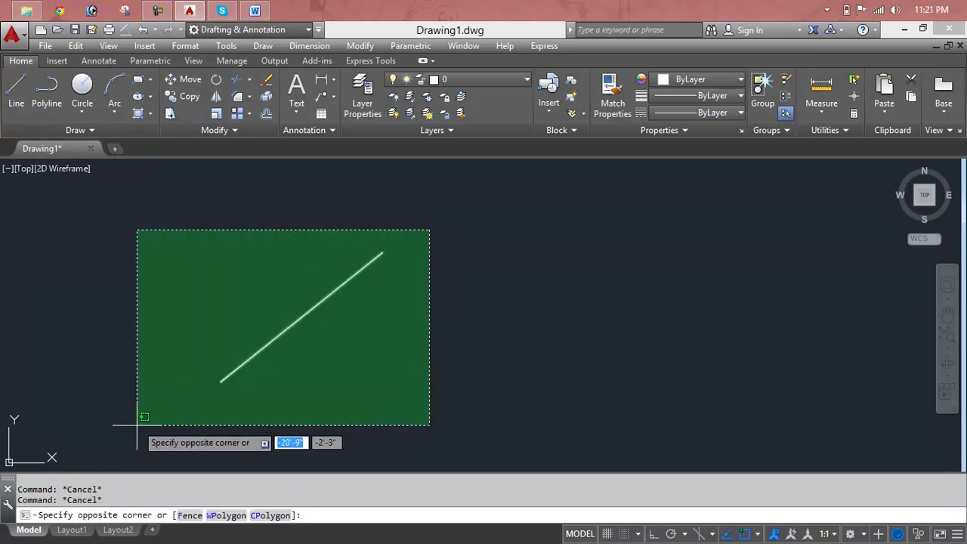
click(136, 426)
Step: Delete the selected diagonal line and cancel an accidental LINE command
key(Delete)
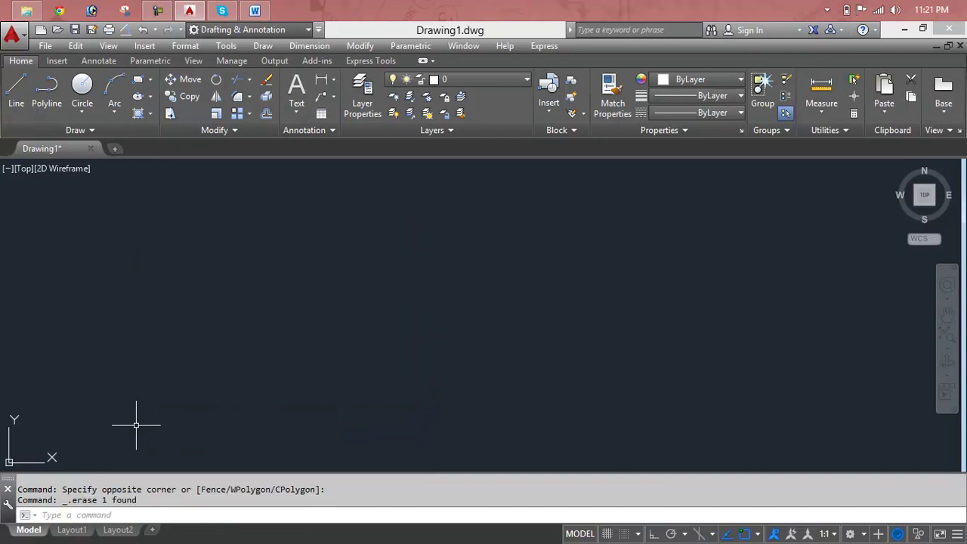
text(L)
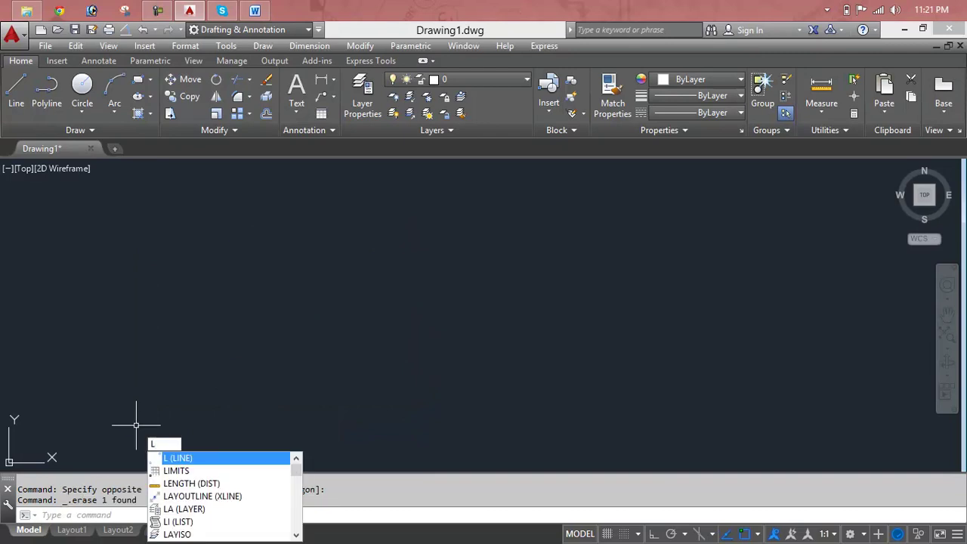
key(Return)
key(Escape)
key(Escape)
Step: Start XLINE with the xl alias and place its base point
text(xl)
key(Return)
click(391, 250)
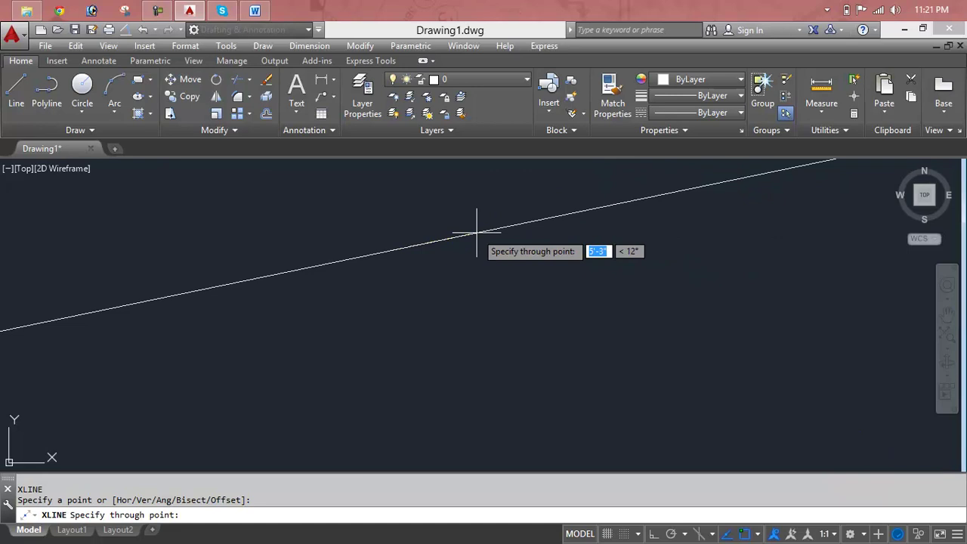
Step: Turn Ortho on with F8 and draw a vertical construction line through the base point
key(F8)
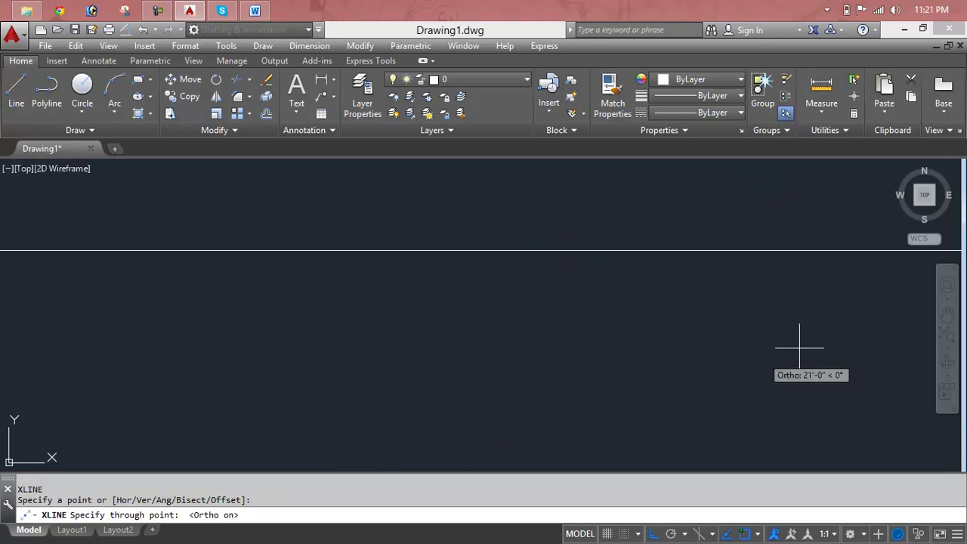
click(8, 521)
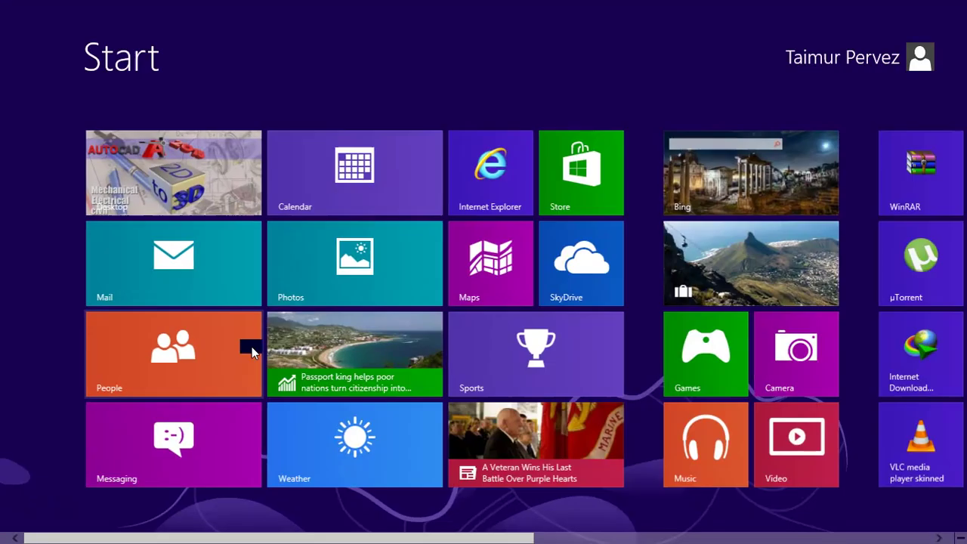
click(164, 190)
click(410, 356)
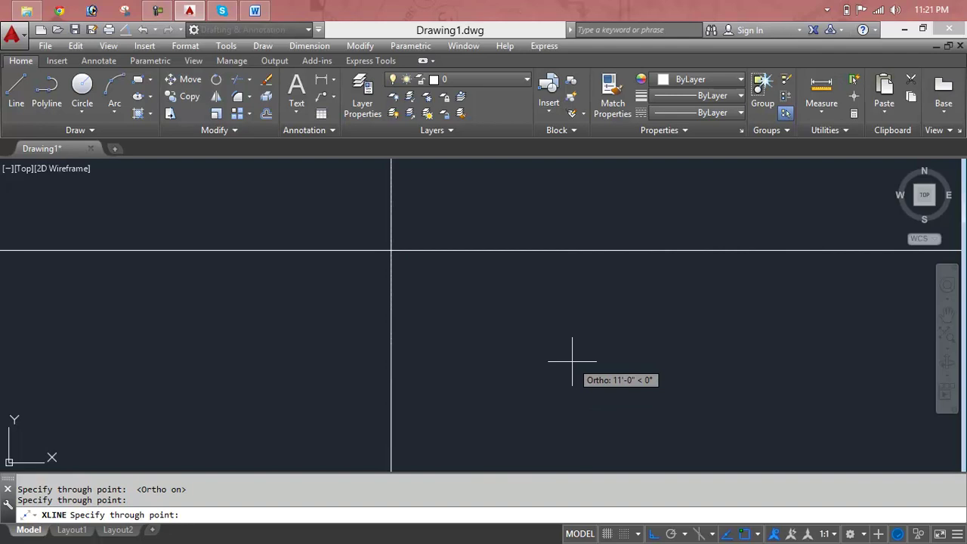
Step: With Ortho off, add angled construction lines, including ones at about 340° and 53°
key(F8)
click(496, 350)
click(618, 176)
click(631, 337)
click(431, 195)
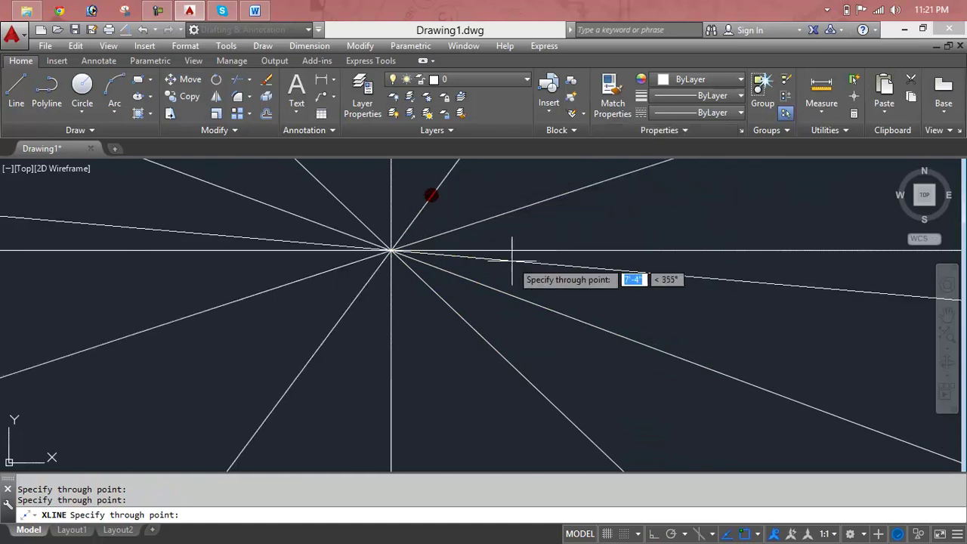
key(Escape)
key(Escape)
Step: Crossing-select all six construction lines and delete them
click(518, 216)
click(238, 378)
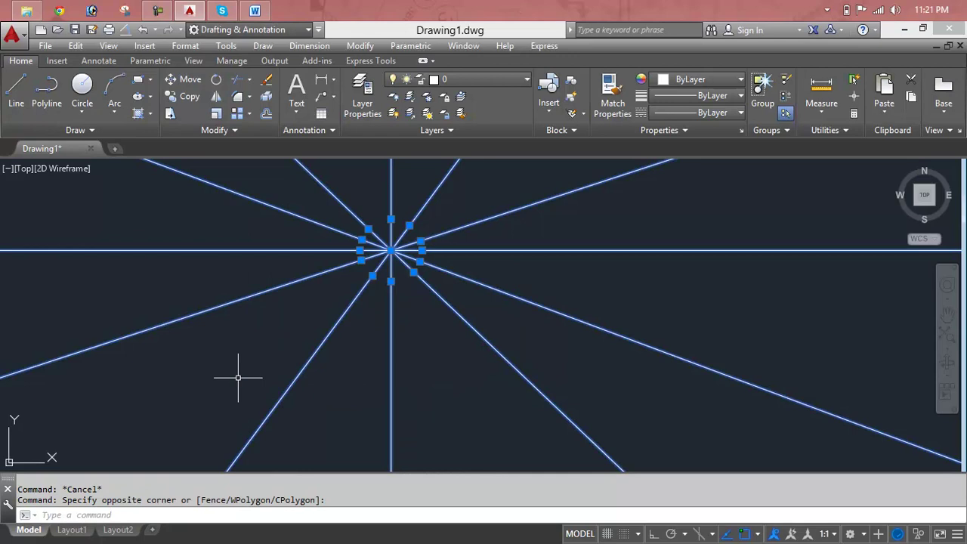
key(Delete)
scroll(319, 355, down, 2)
key(Escape)
key(Escape)
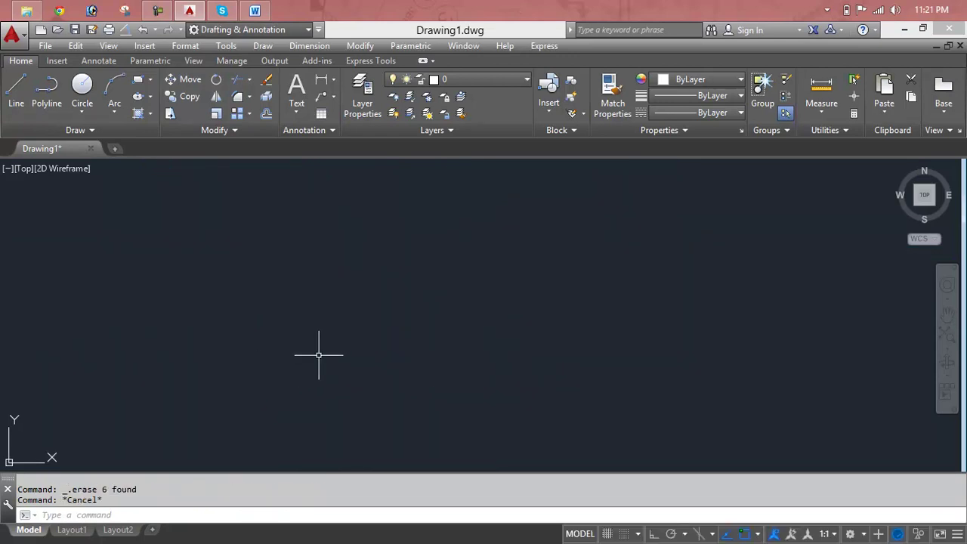
Step: Draw four construction lines through one point: about 50°, 135°, near-horizontal and near-vertical
text(XL)
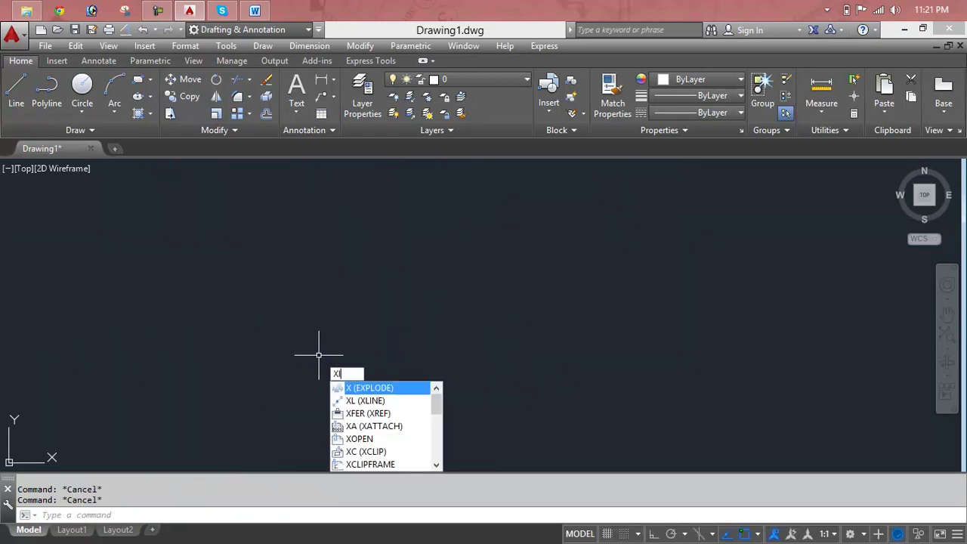
key(Return)
click(368, 308)
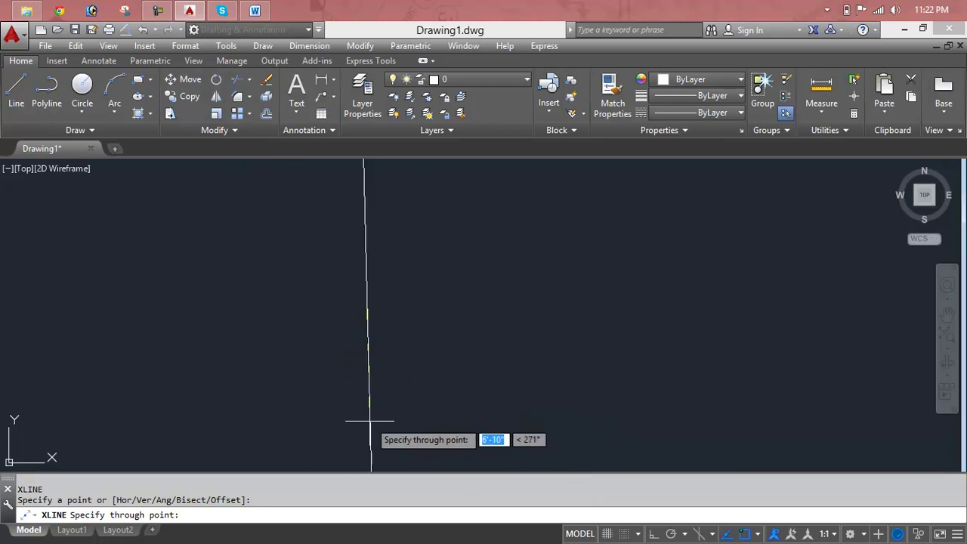
click(263, 423)
click(518, 453)
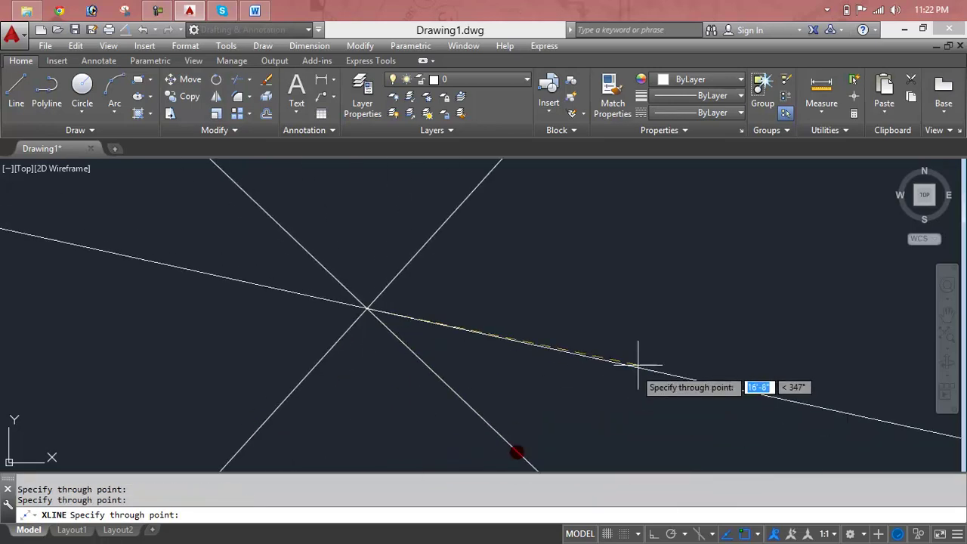
click(664, 319)
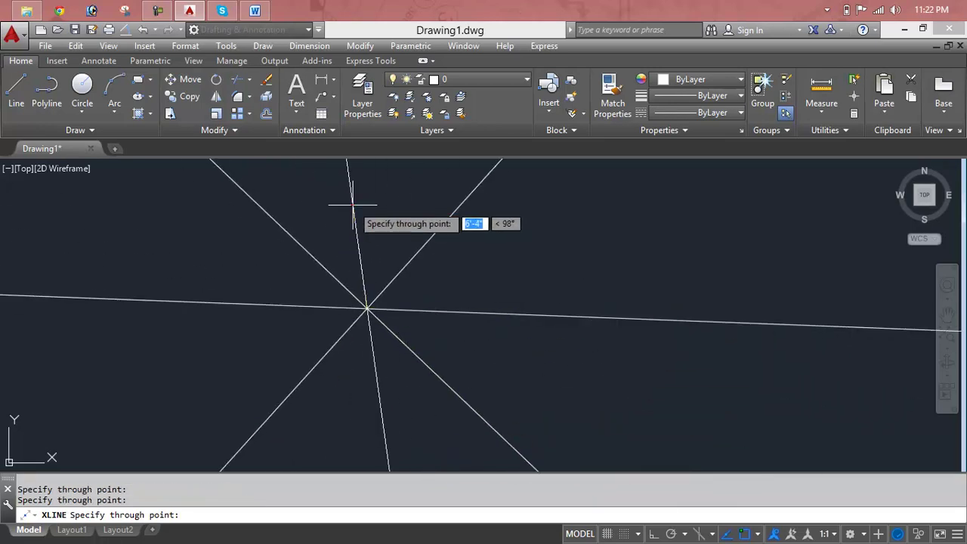
click(352, 204)
key(Escape)
Step: Crossing-select the four construction lines and delete them
click(468, 252)
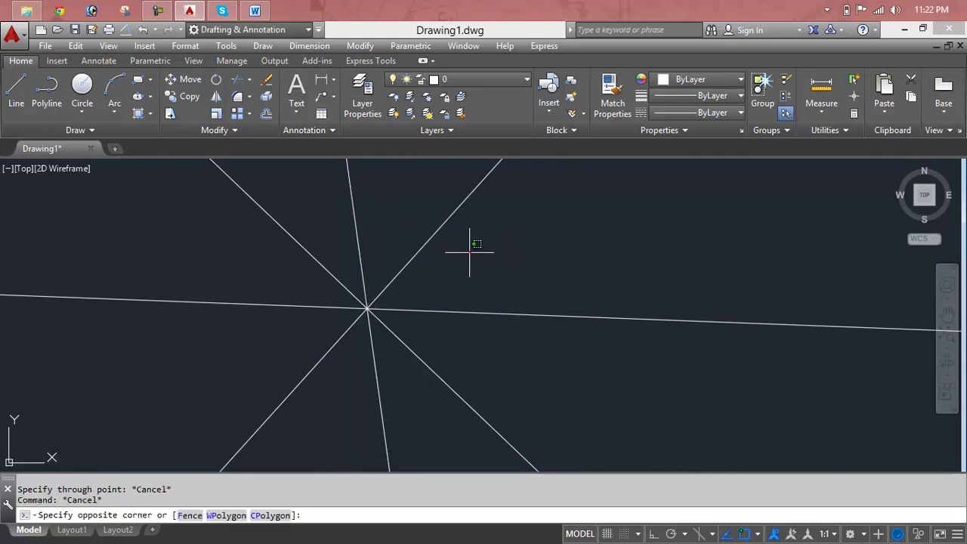
click(221, 403)
key(Delete)
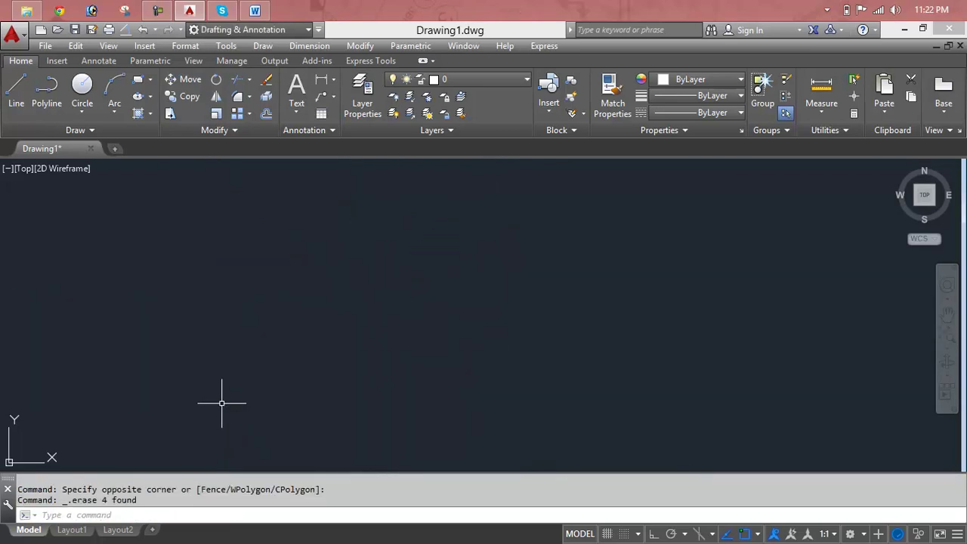
Step: Draw one vertical construction line near the left edge with Ortho on
text(l)
key(Return)
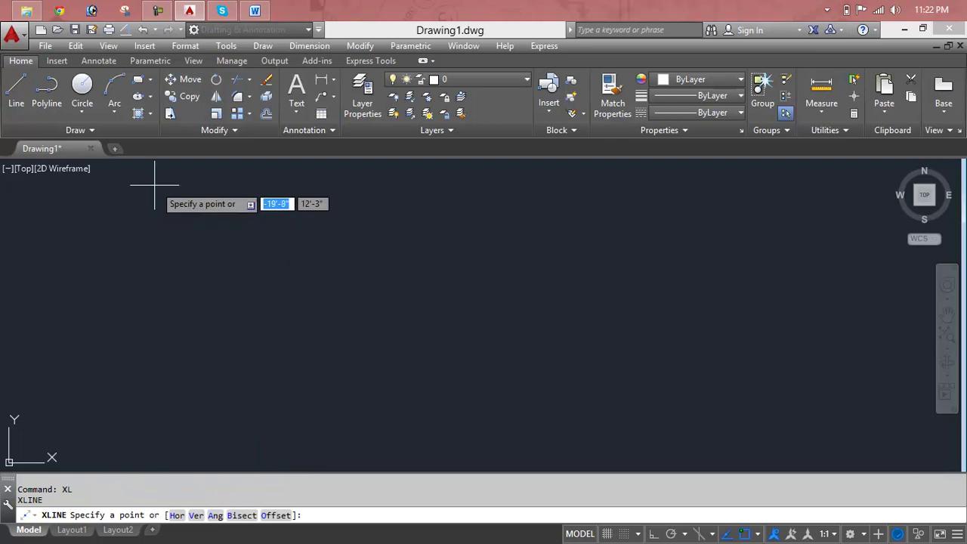
click(153, 180)
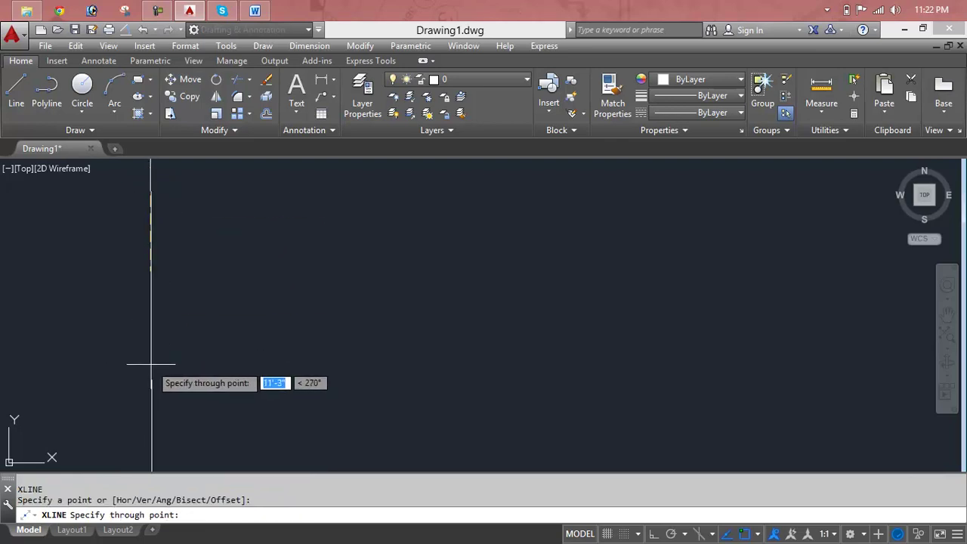
key(F8)
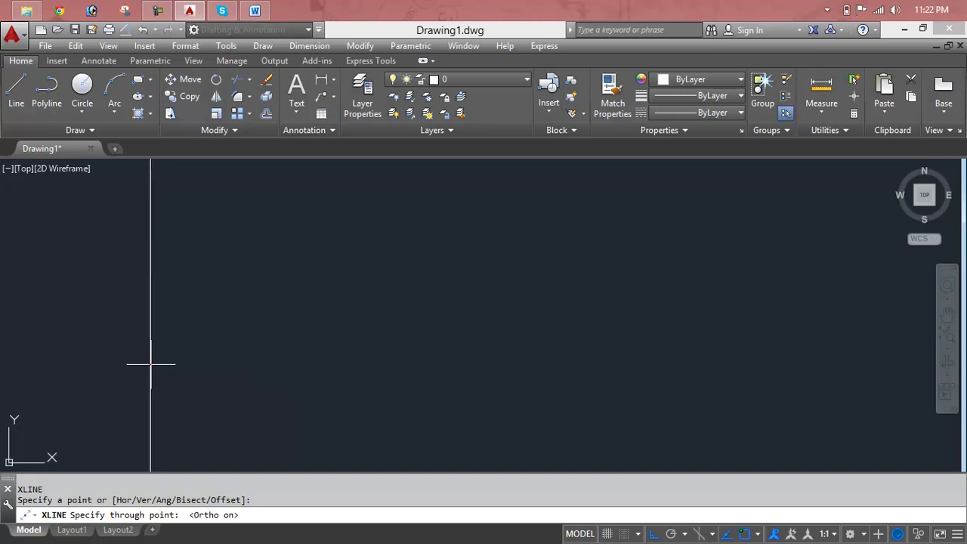
click(151, 364)
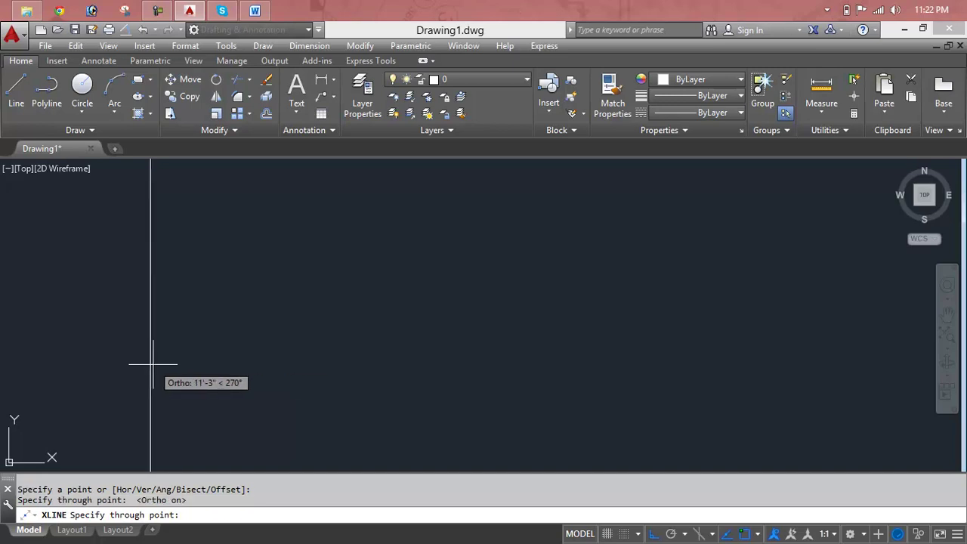
text(h)
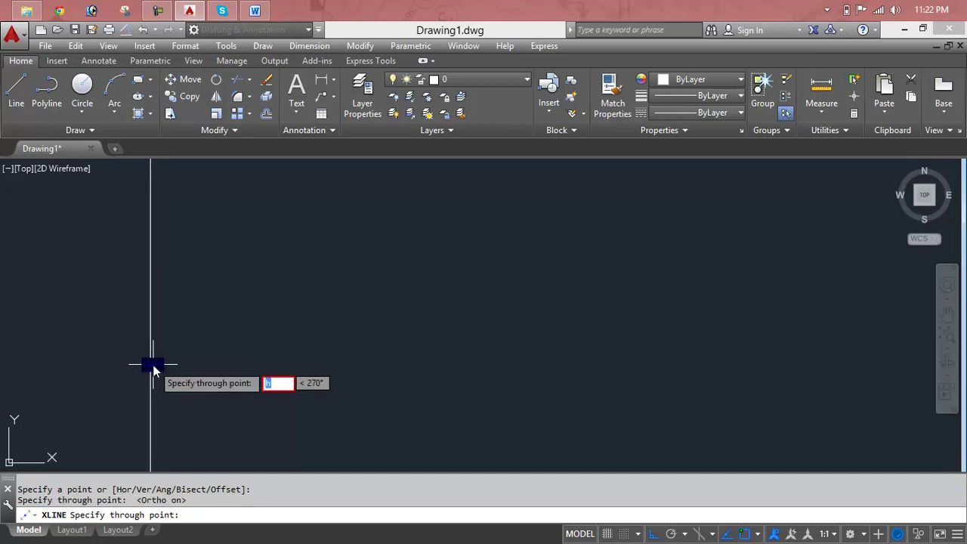
key(Escape)
Step: Erase the vertical construction line and start a new XLINE command
click(190, 350)
click(125, 378)
key(Delete)
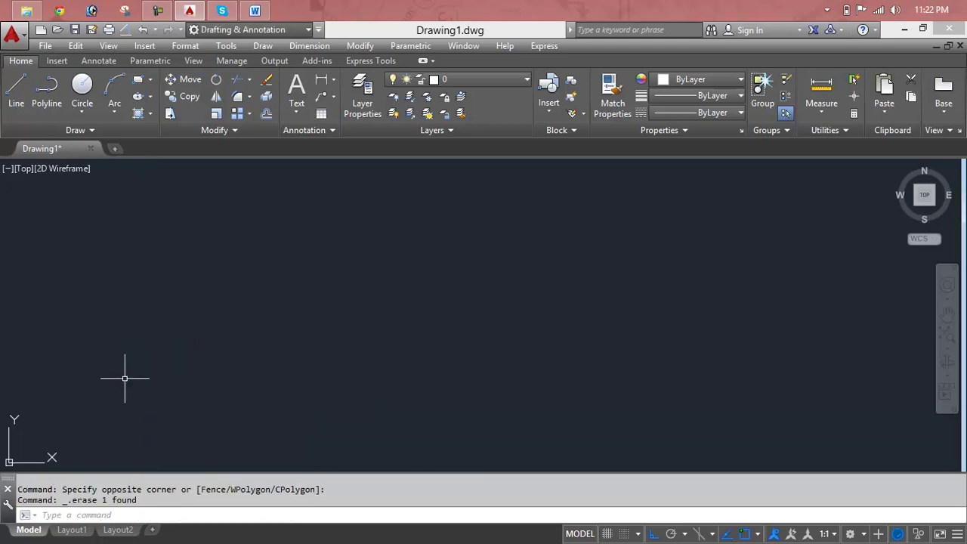
text(xl)
key(Return)
Step: Place 12 horizontal construction lines down the drawing with the XLINE Hor option
text(h)
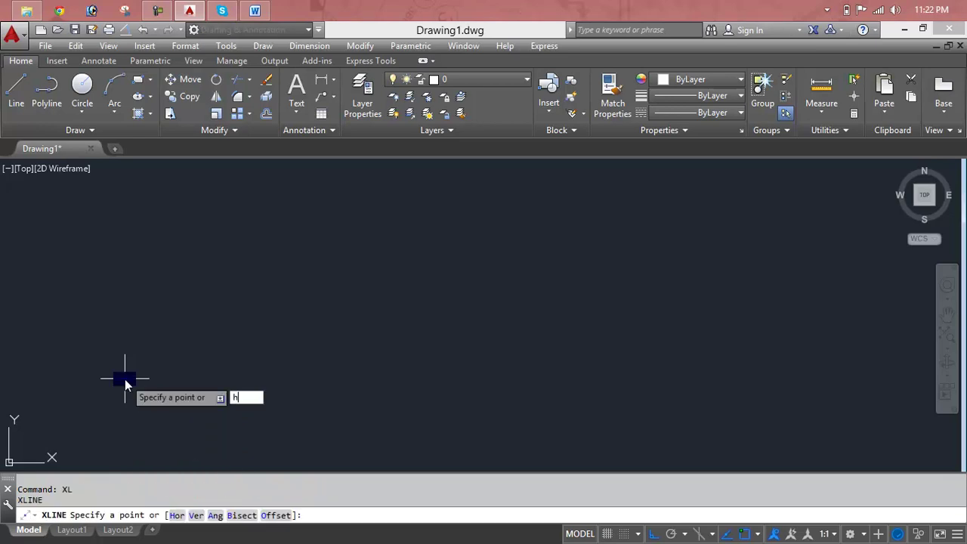
key(Return)
click(270, 177)
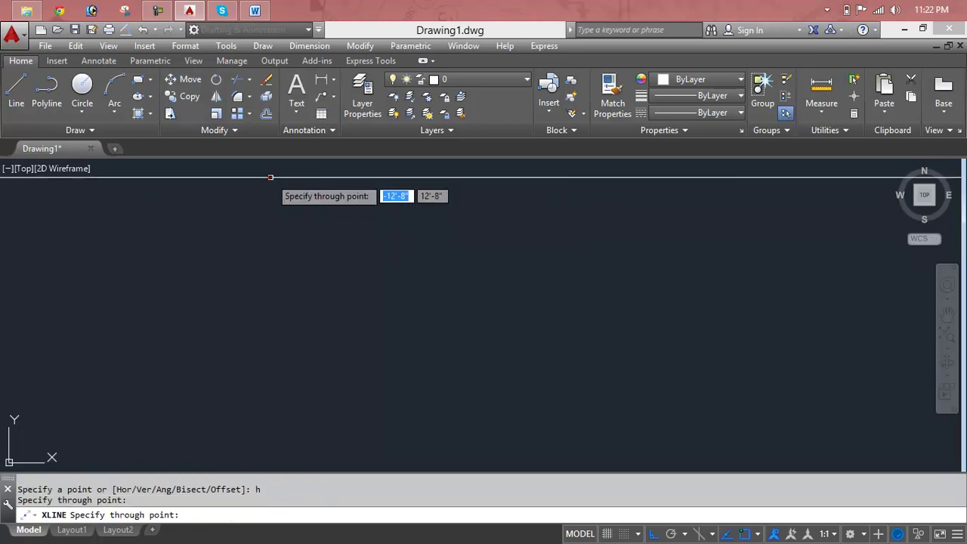
click(272, 197)
click(276, 222)
click(285, 277)
click(303, 363)
click(312, 423)
click(318, 321)
click(320, 254)
click(322, 300)
click(326, 348)
click(335, 394)
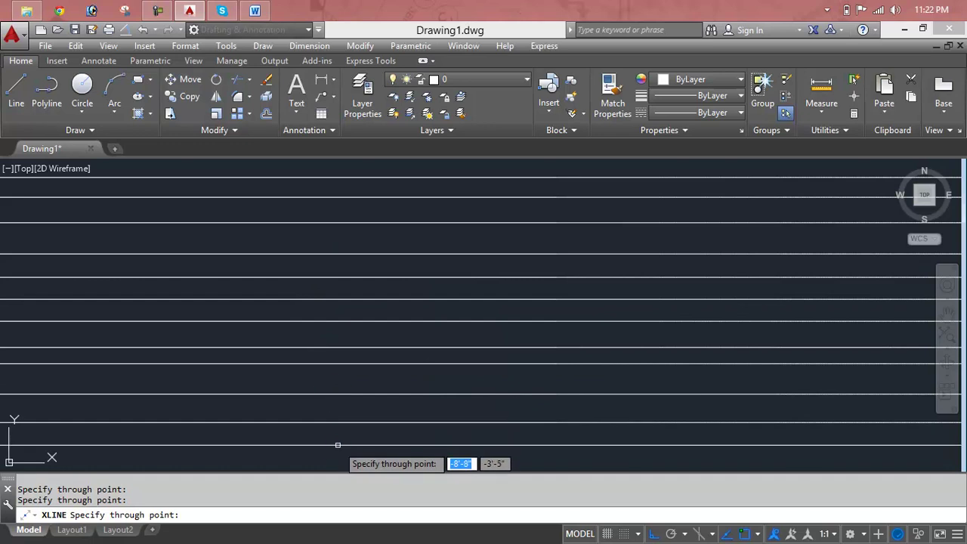
click(338, 444)
key(Escape)
key(Escape)
key(Escape)
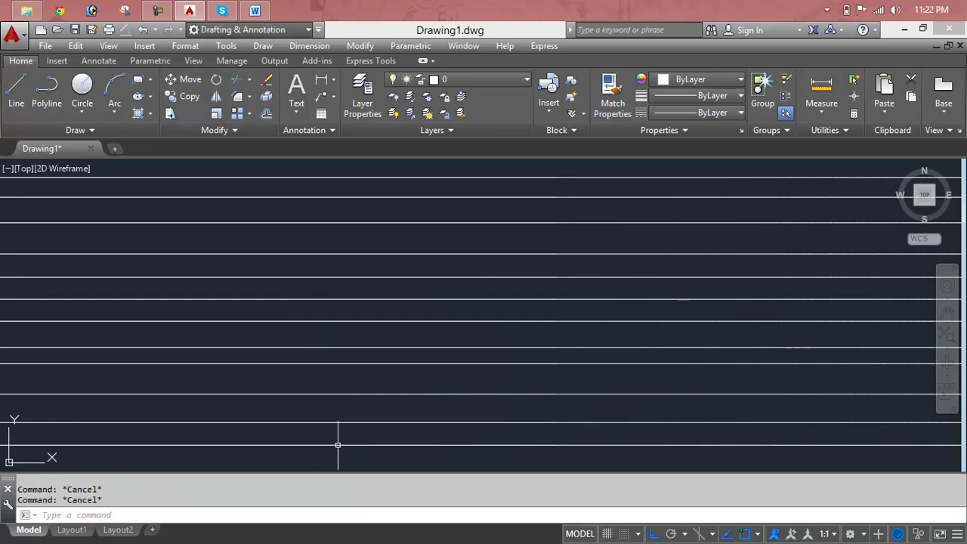
Step: Add 16 vertical construction lines left to right, then select all 28 lines and delete them
text(xl)
key(Return)
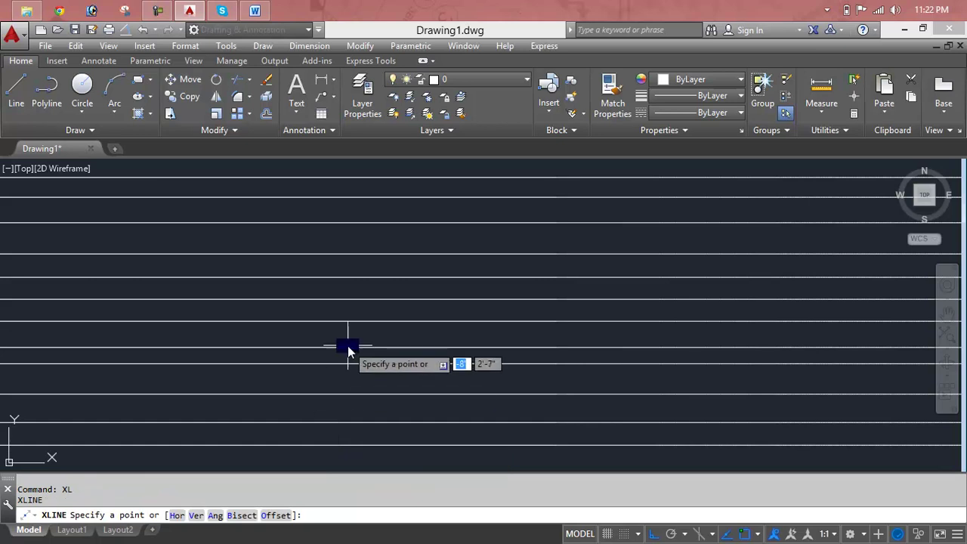
text(v)
key(Return)
click(48, 355)
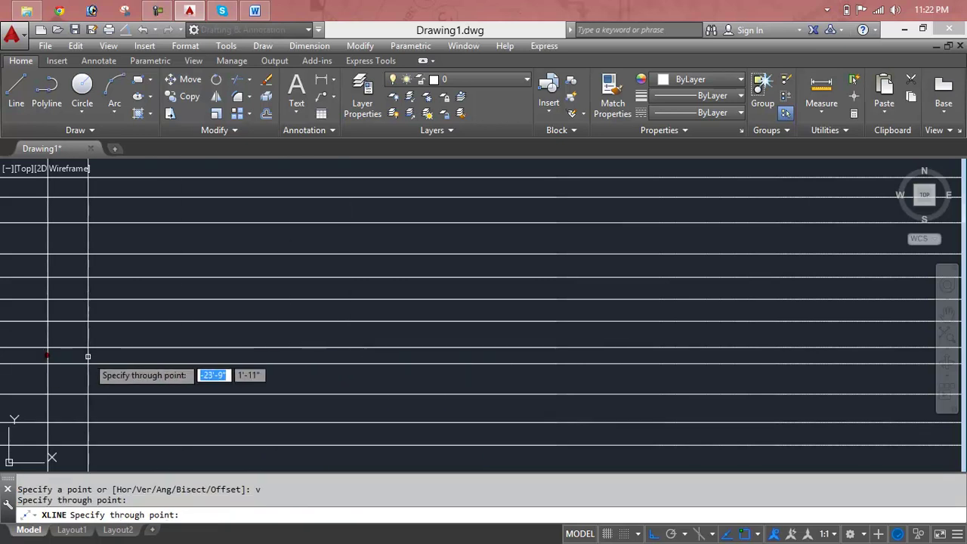
click(88, 356)
click(129, 363)
click(172, 368)
click(220, 374)
click(271, 378)
click(314, 382)
click(370, 391)
click(430, 392)
click(477, 393)
click(523, 394)
click(581, 394)
click(628, 393)
click(691, 395)
click(777, 404)
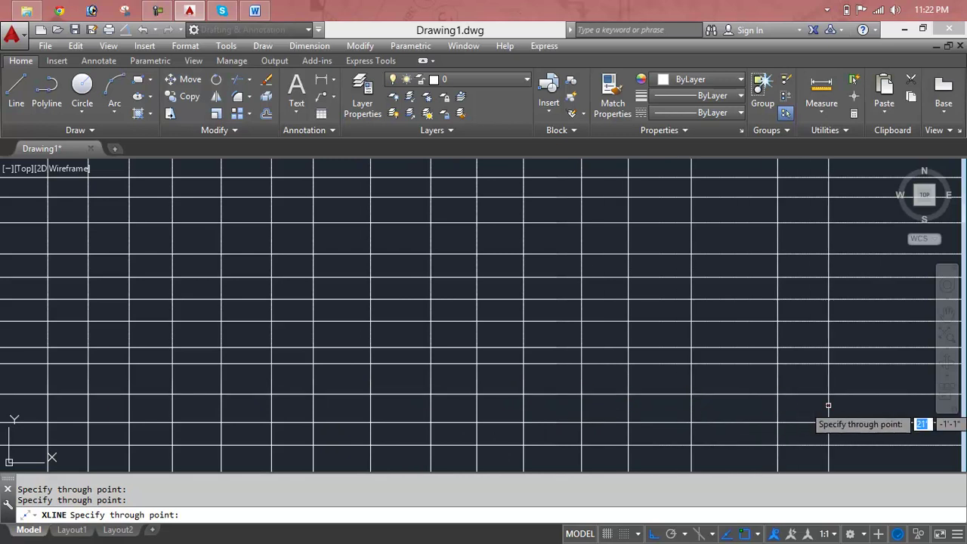
click(828, 406)
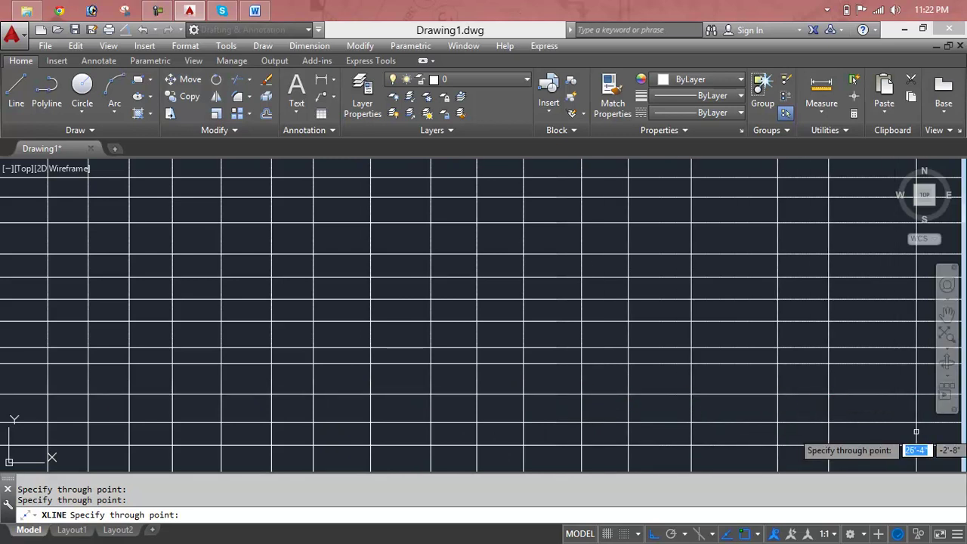
key(Escape)
key(Escape)
key(Escape)
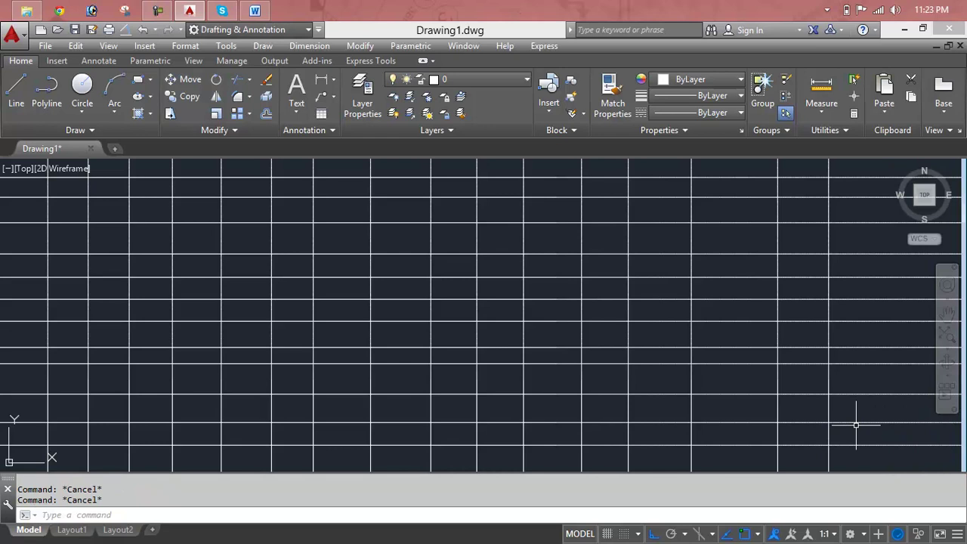
key(ctrl+a)
key(Delete)
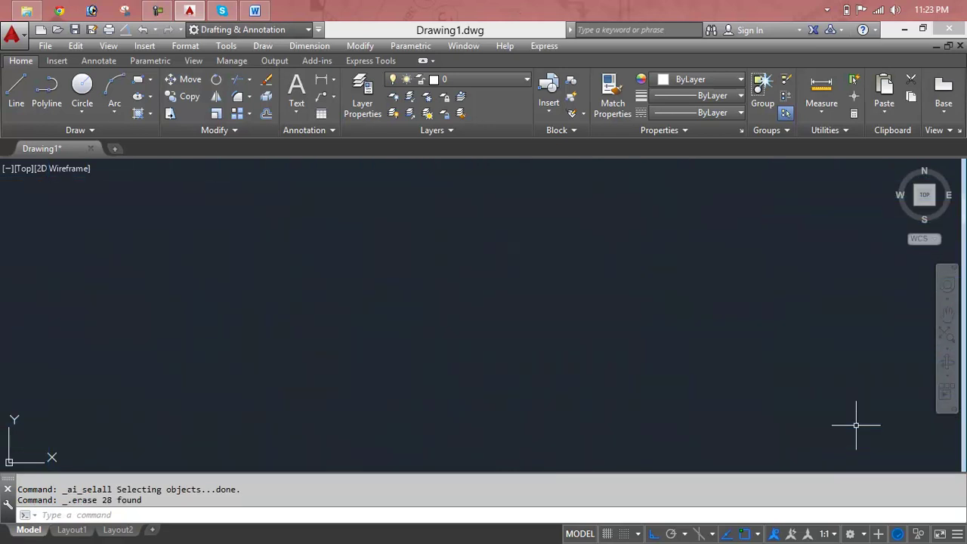
Step: Start an XLINE with the Angle option set to 45°
key(Escape)
key(Escape)
text(XL)
key(Return)
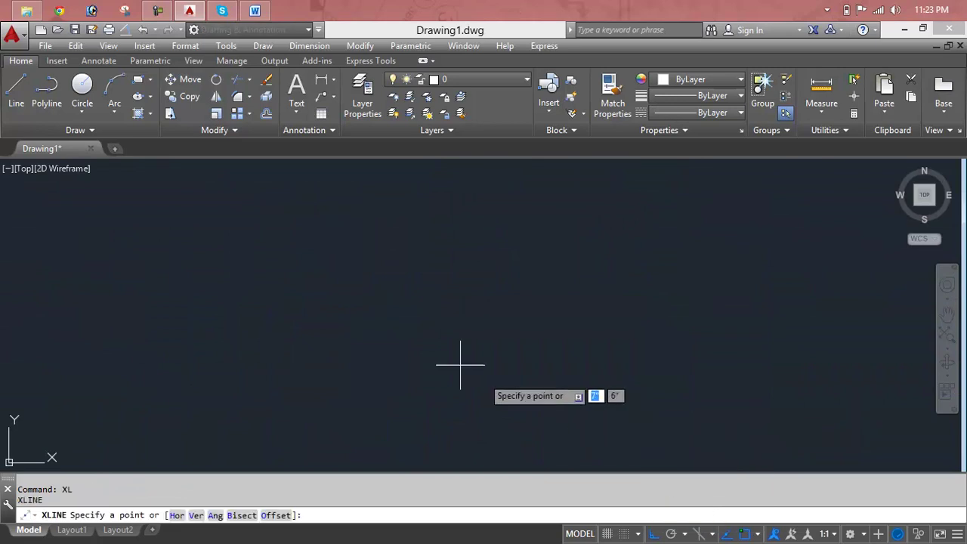
text(a)
key(Return)
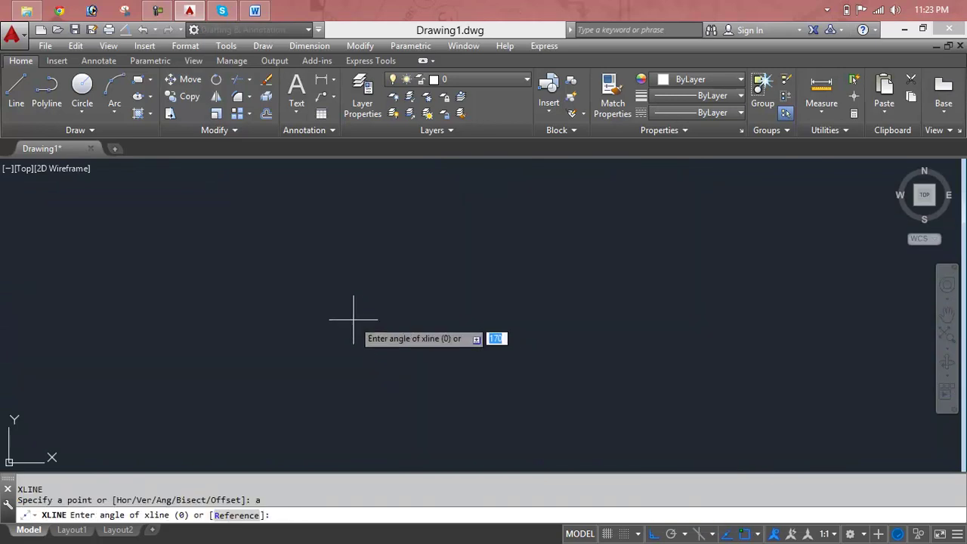
text(45)
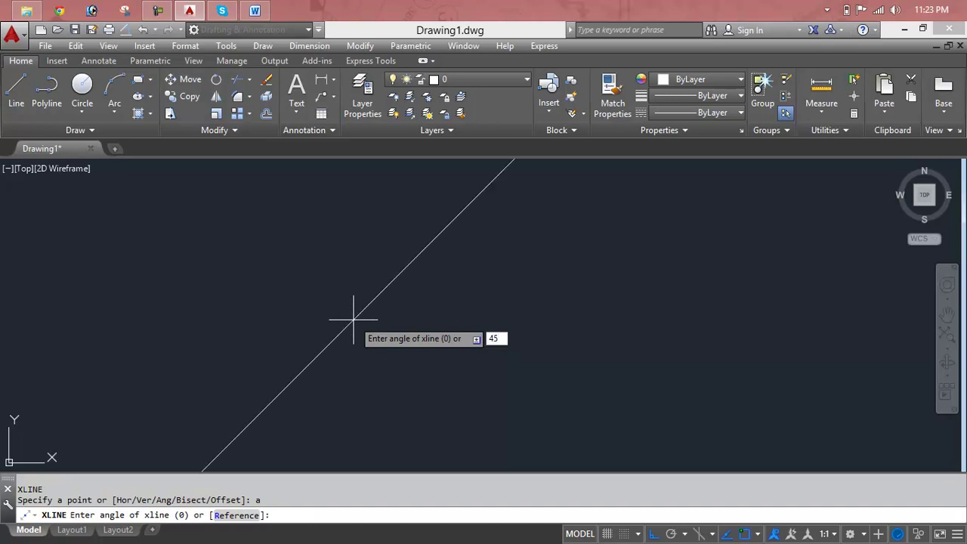
key(Return)
Step: Place a long series of parallel 45° construction lines across the drawing
click(52, 234)
click(129, 263)
click(190, 280)
click(85, 238)
click(133, 286)
click(204, 319)
click(255, 335)
click(294, 352)
click(348, 370)
click(380, 376)
click(395, 380)
click(415, 376)
click(439, 379)
click(460, 382)
click(488, 387)
click(559, 391)
click(590, 395)
click(619, 399)
click(648, 411)
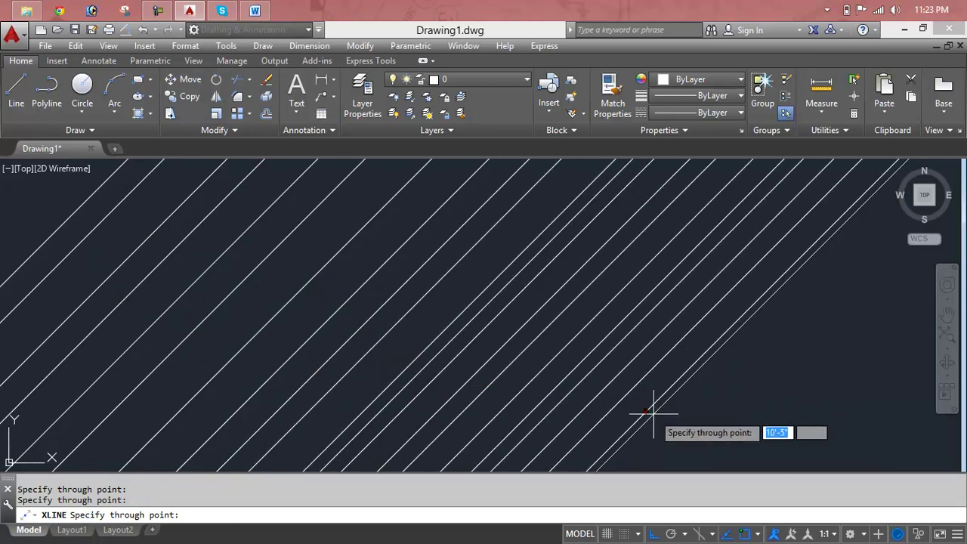
click(658, 417)
click(680, 419)
click(689, 427)
click(704, 433)
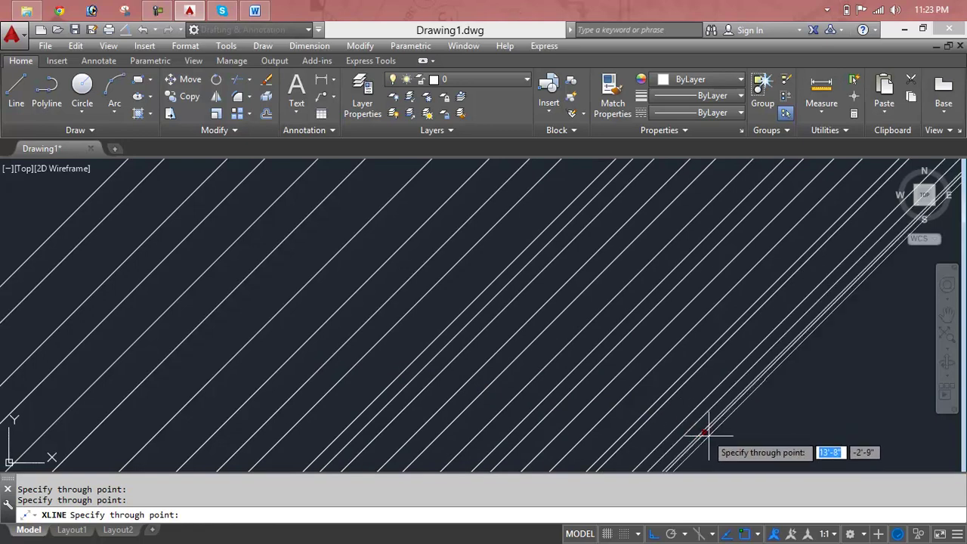
click(785, 463)
double_click(811, 475)
key(Escape)
key(Escape)
key(Escape)
Step: Crossing-select all the 45° construction lines and delete them
key(ctrl+a)
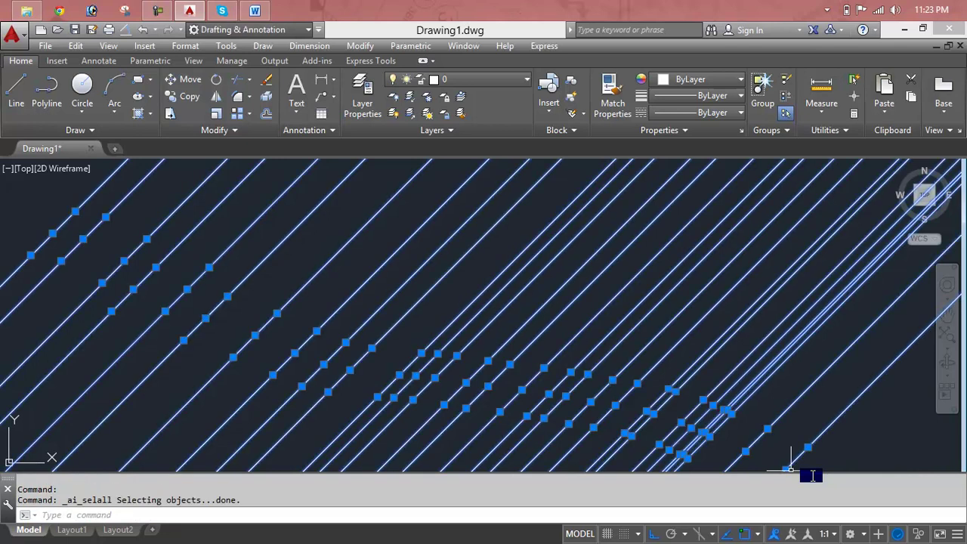
key(Escape)
key(Escape)
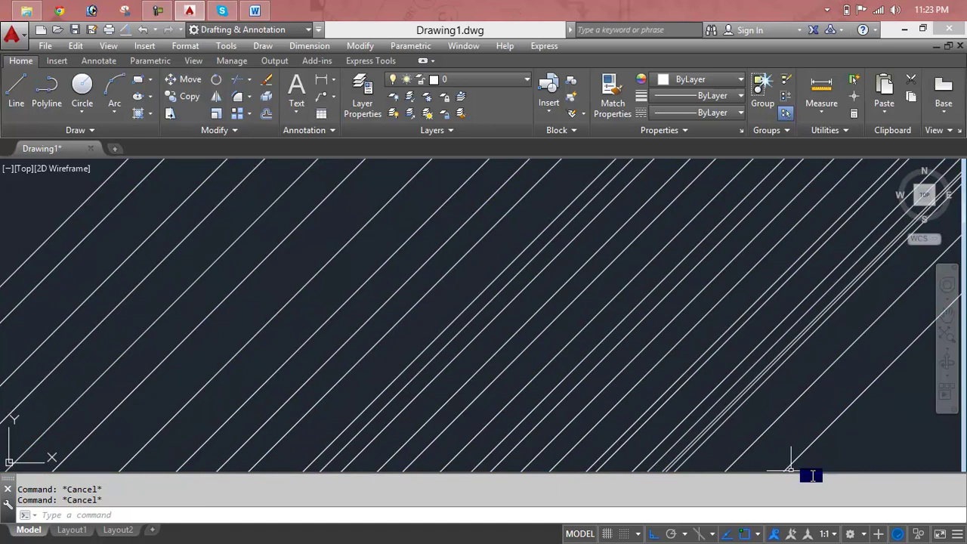
key(ctrl+a)
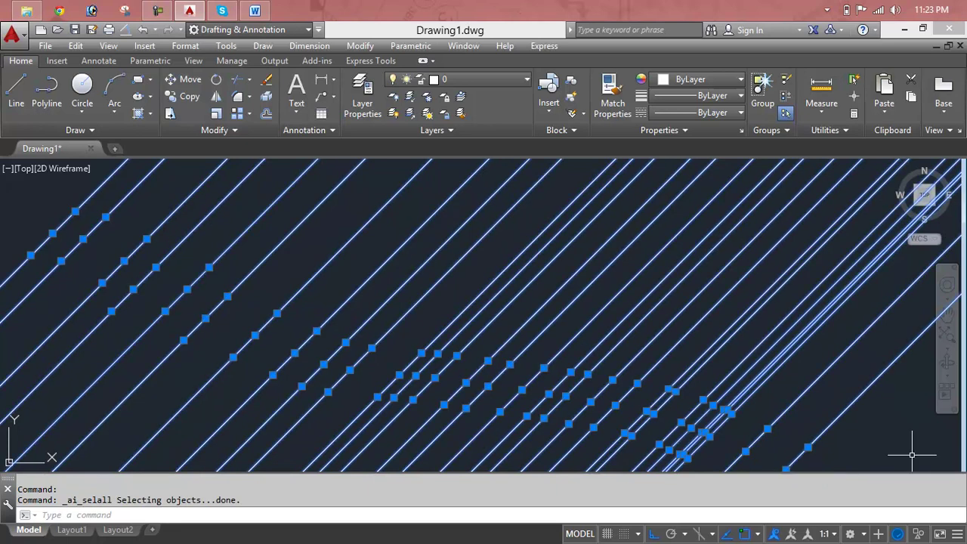
click(876, 428)
click(69, 253)
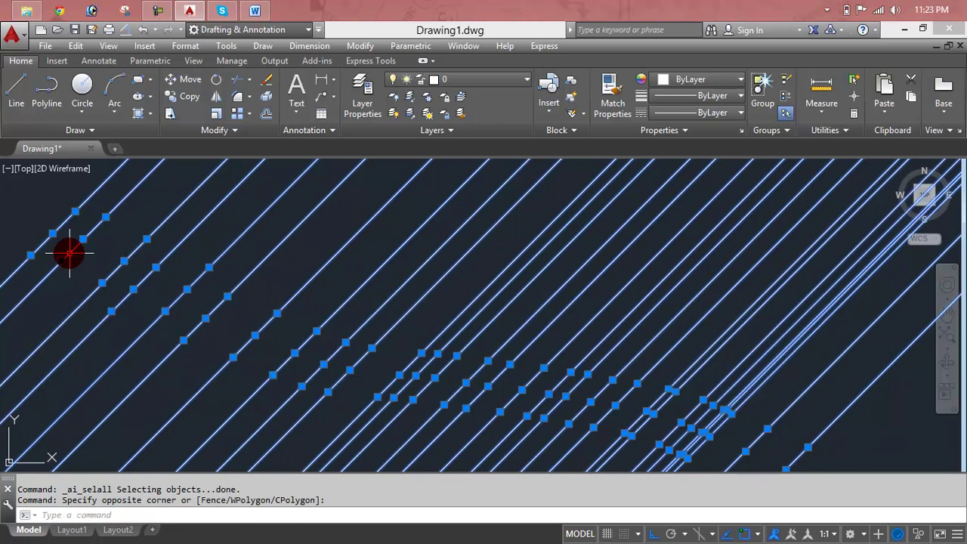
key(Delete)
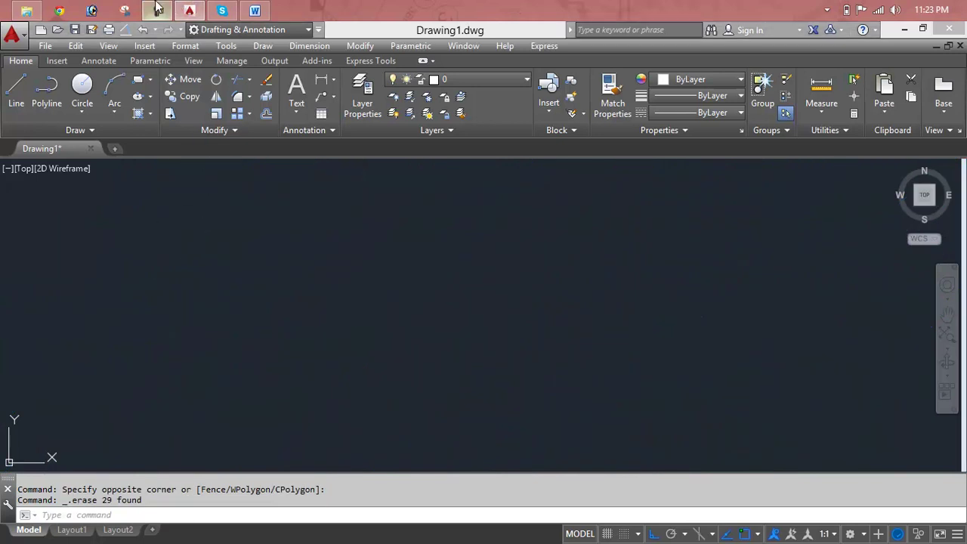
Step: Begin a new XLINE construction line command
click(157, 8)
click(854, 498)
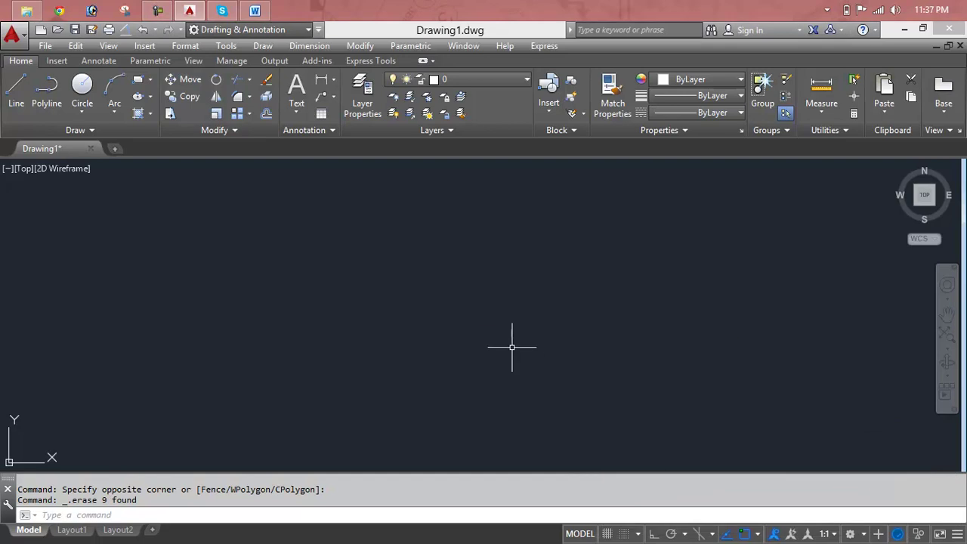
key(Escape)
key(Escape)
text(xl)
key(Return)
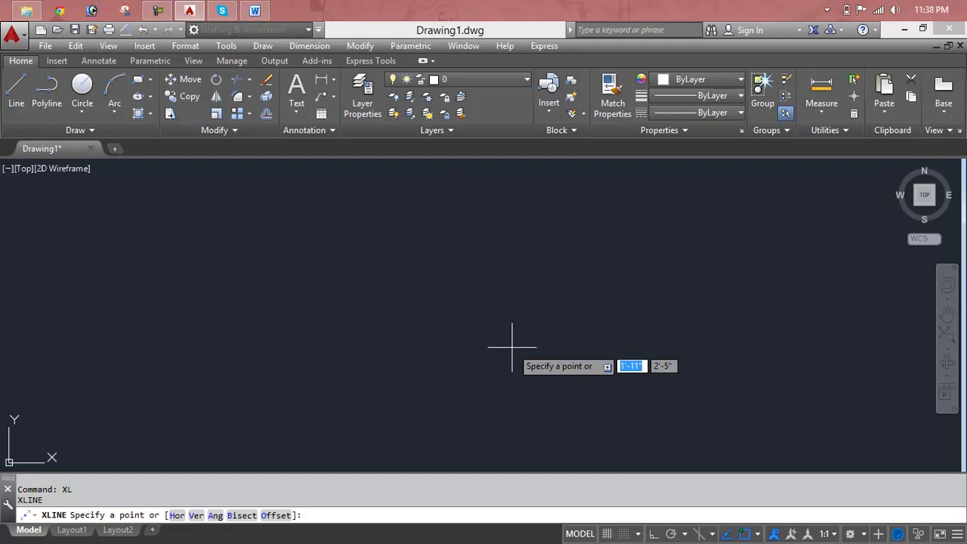
Step: Cancel XLINE, then use LINE for a horizontal segment and a diagonal rising up-left from its end
key(BackSpace)
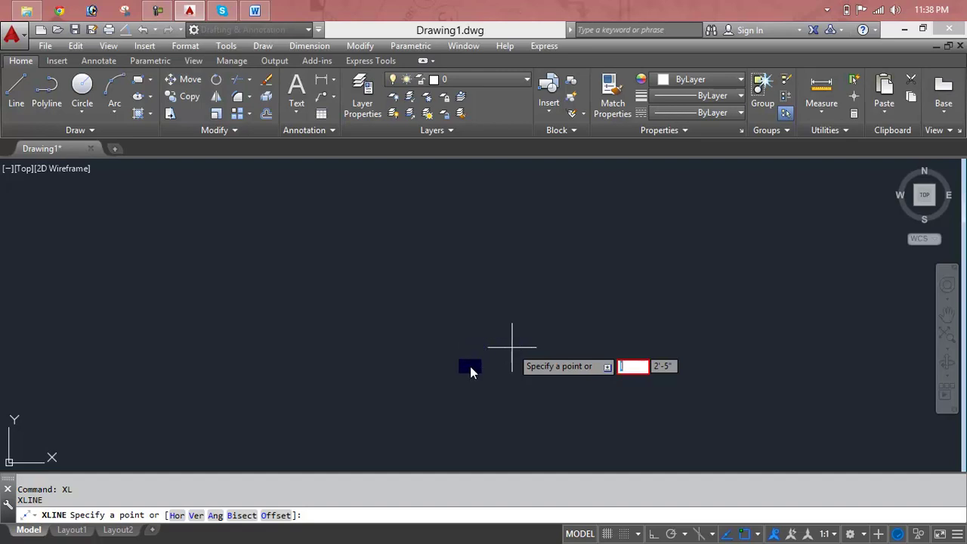
key(Escape)
text(l)
key(Escape)
text(l)
key(Return)
click(474, 388)
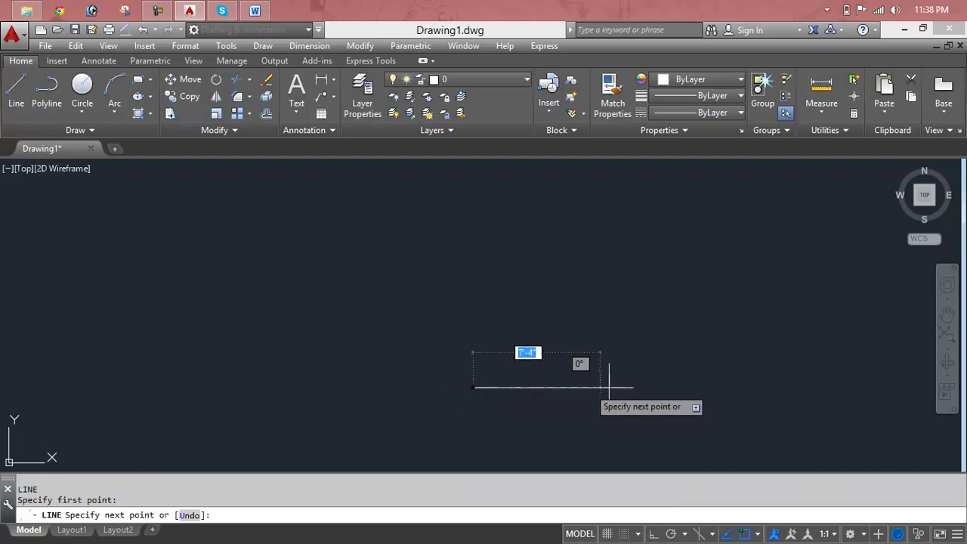
click(670, 387)
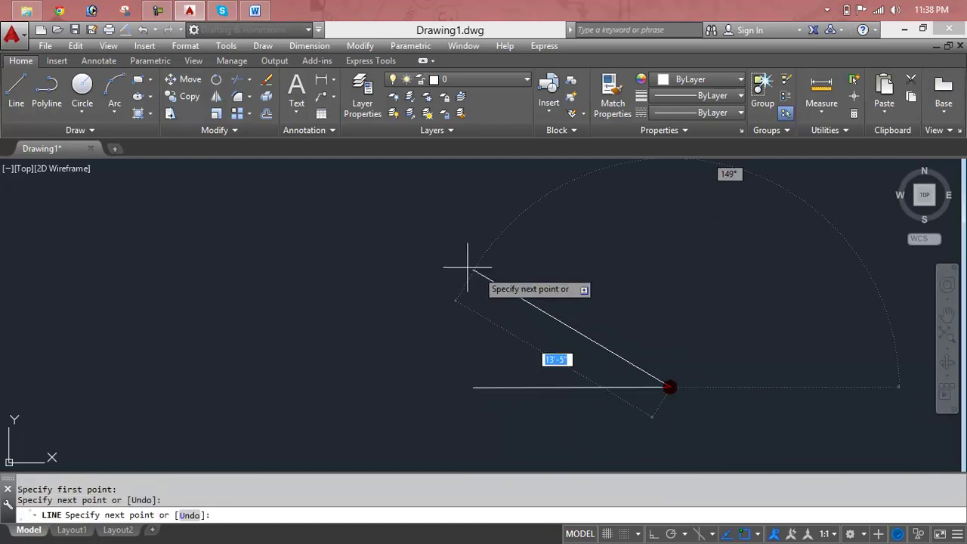
click(431, 244)
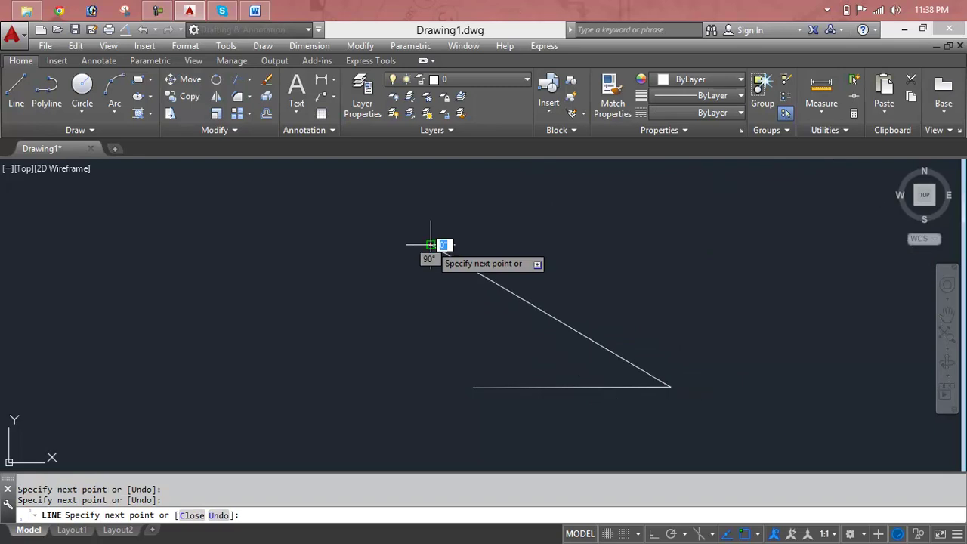
key(Escape)
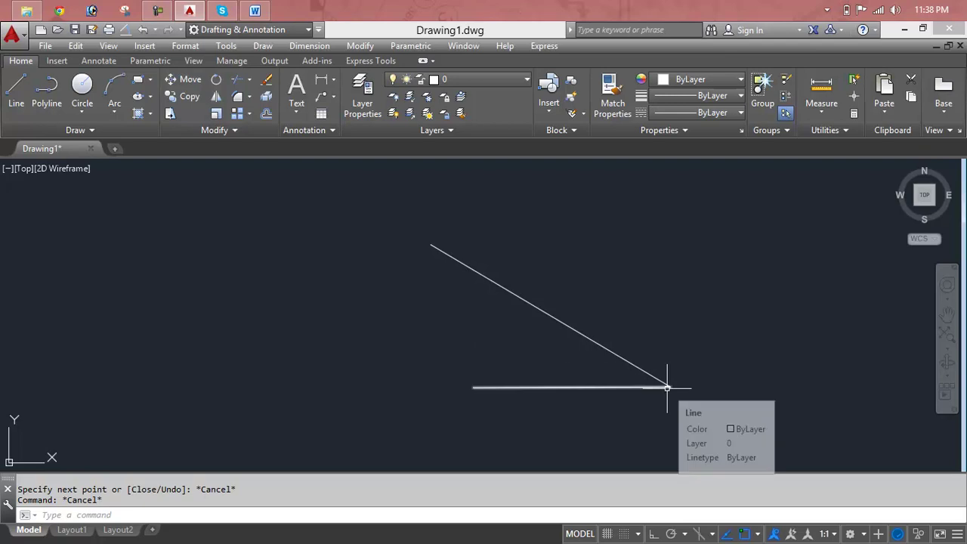
key(Escape)
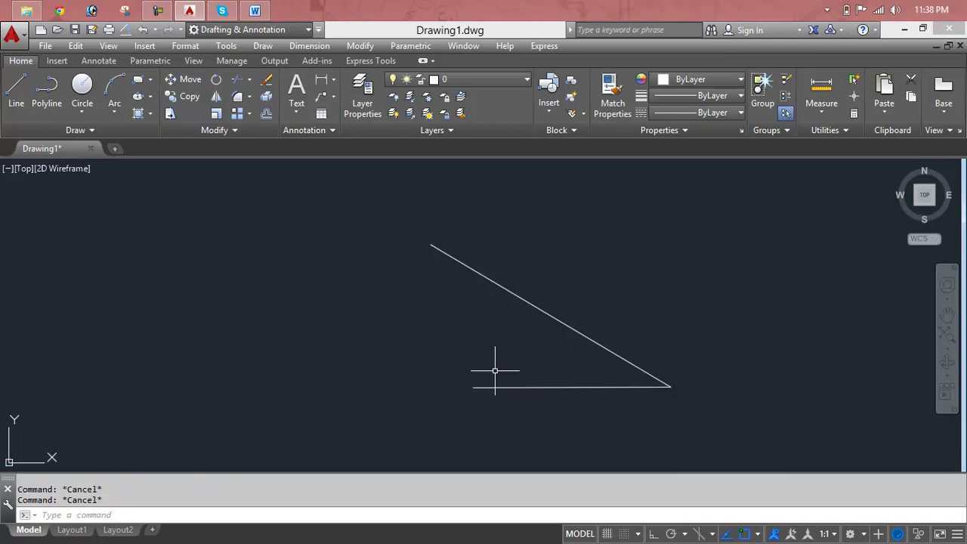
Step: Use XLINE Bisect at the angle's vertex to place several construction lines through it
text(XL)
key(Return)
text(b)
key(Return)
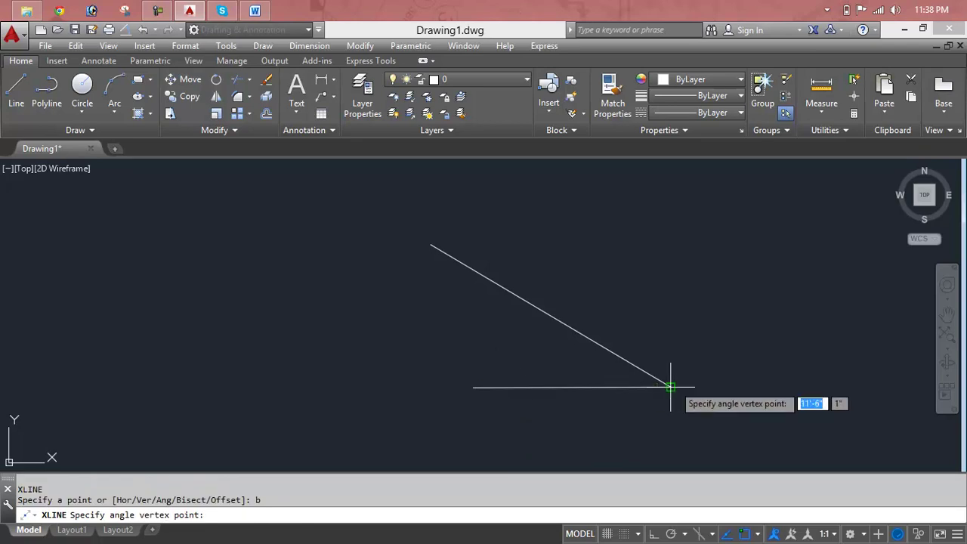
click(671, 387)
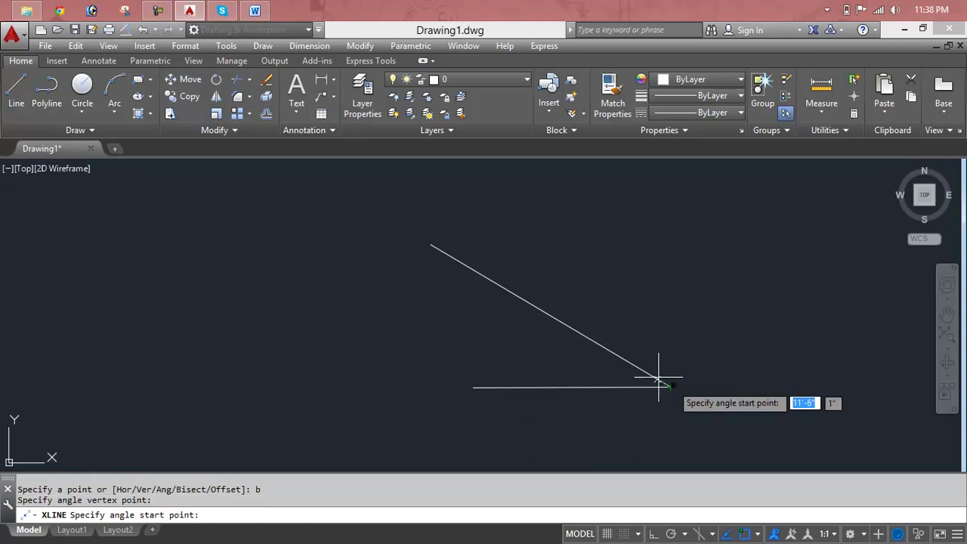
click(431, 245)
click(398, 304)
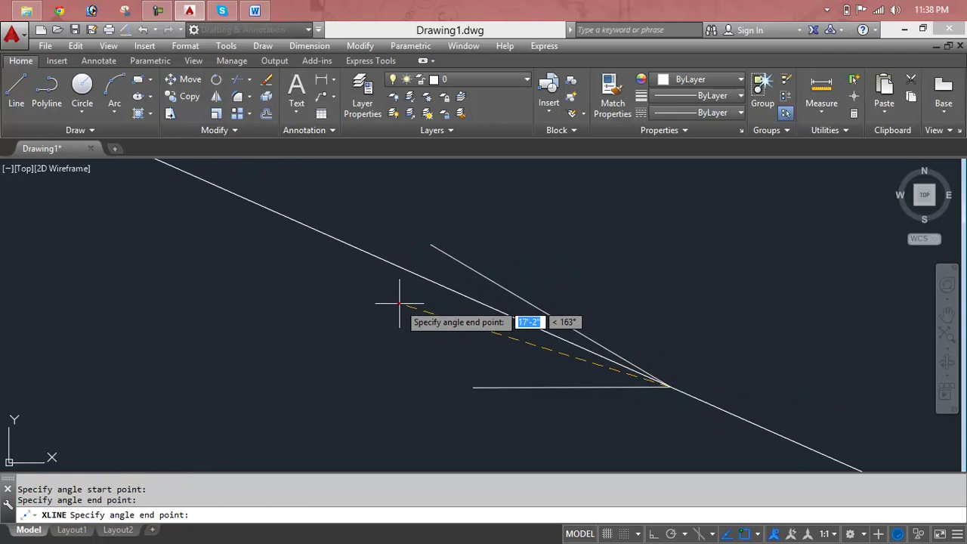
click(385, 350)
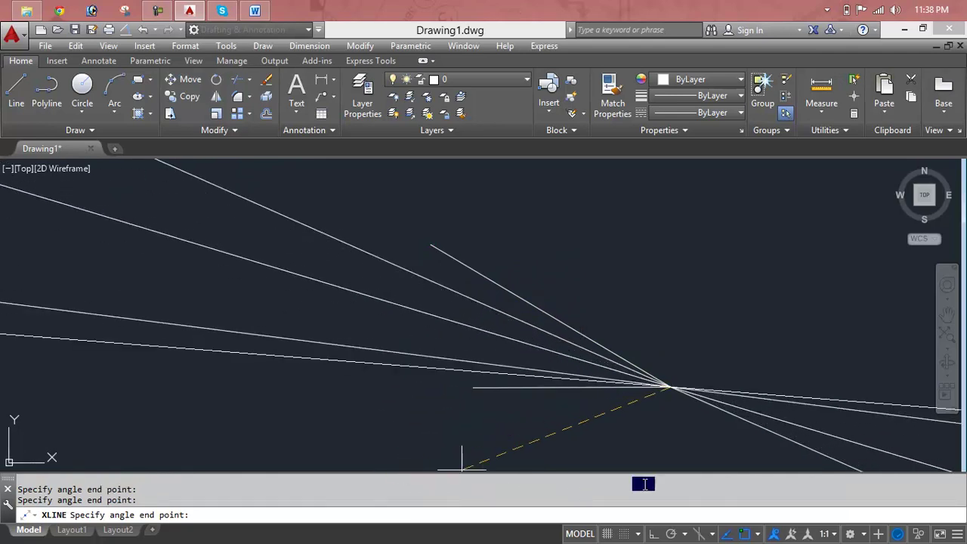
click(462, 240)
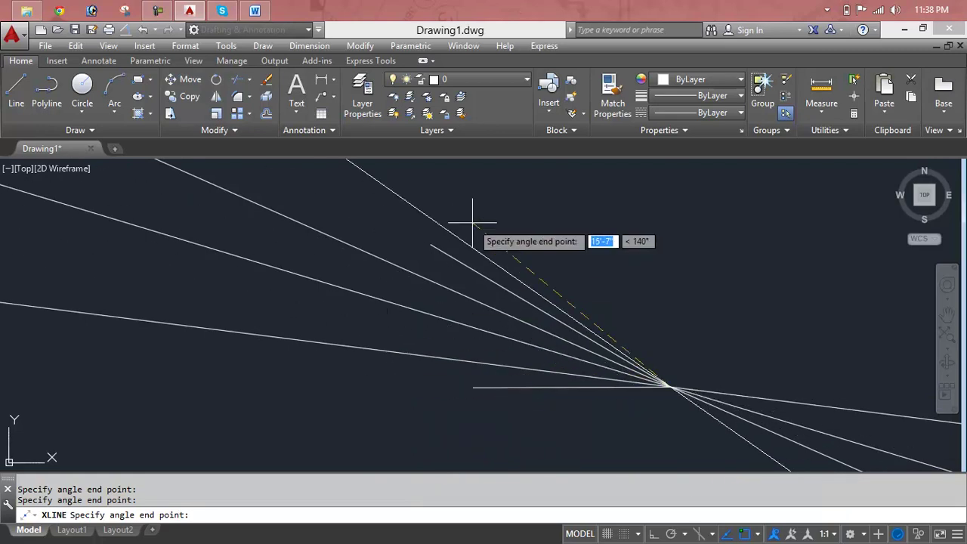
click(473, 220)
click(557, 210)
click(631, 204)
key(Escape)
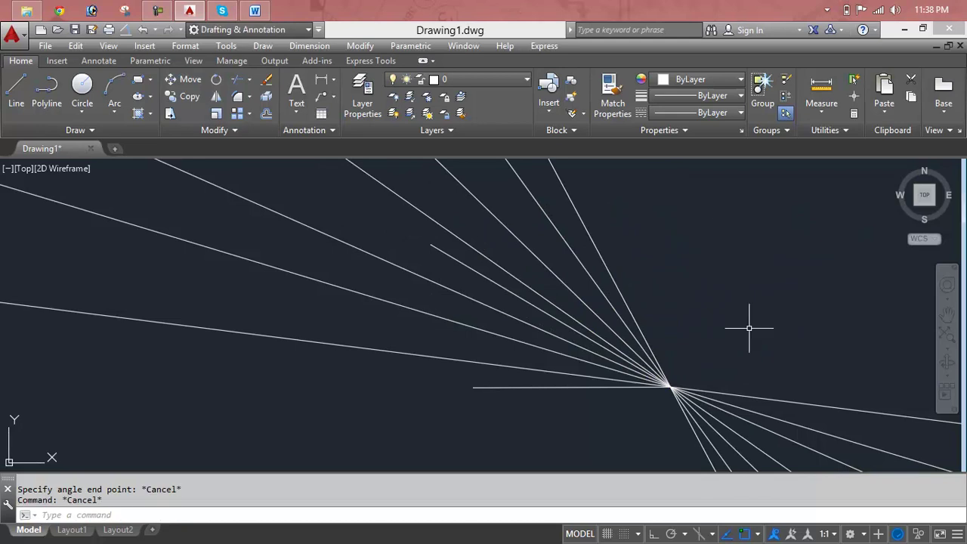
Step: Window-select all nine lines and delete them
click(718, 272)
click(485, 437)
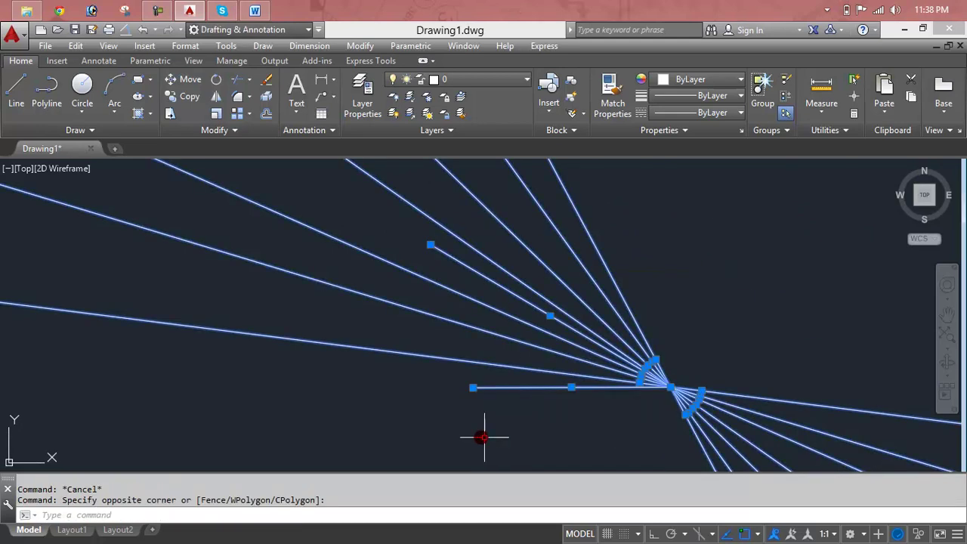
key(Delete)
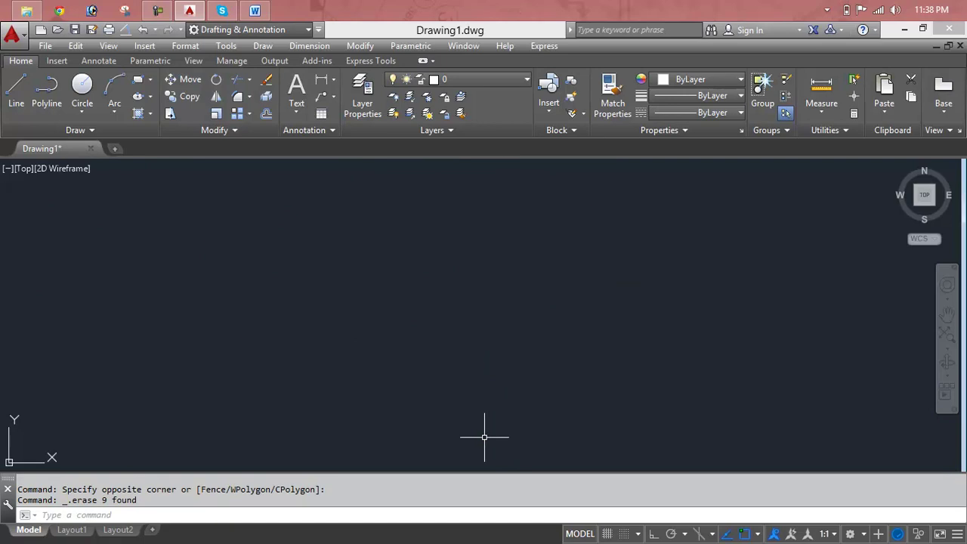
Step: Place one vertical construction line near the left of the drawing
text(x)
key(Return)
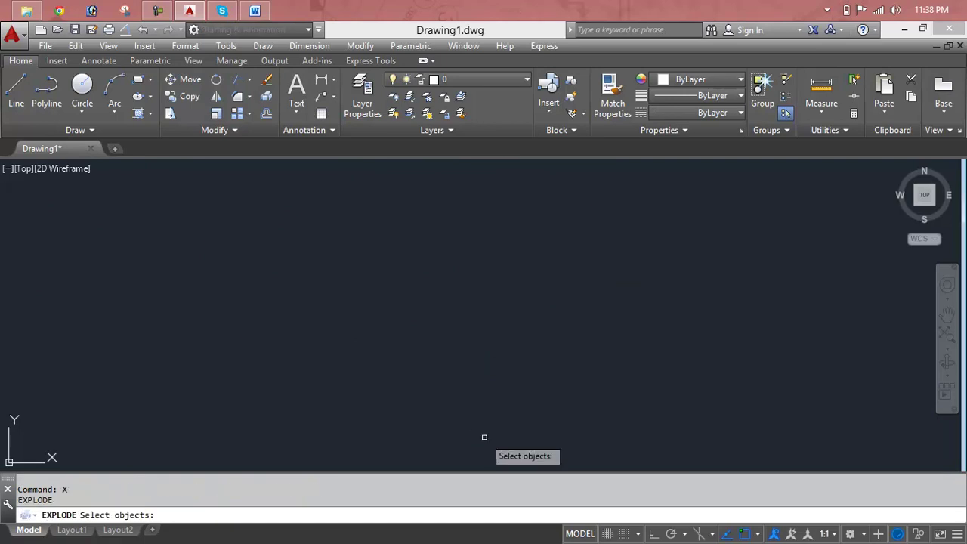
key(Escape)
key(Escape)
text(xl)
key(Return)
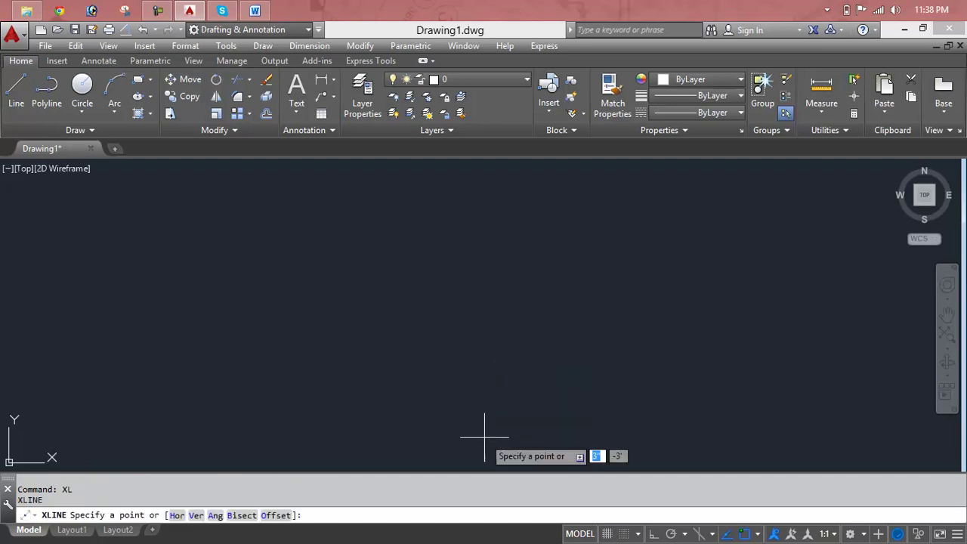
text(v)
key(Return)
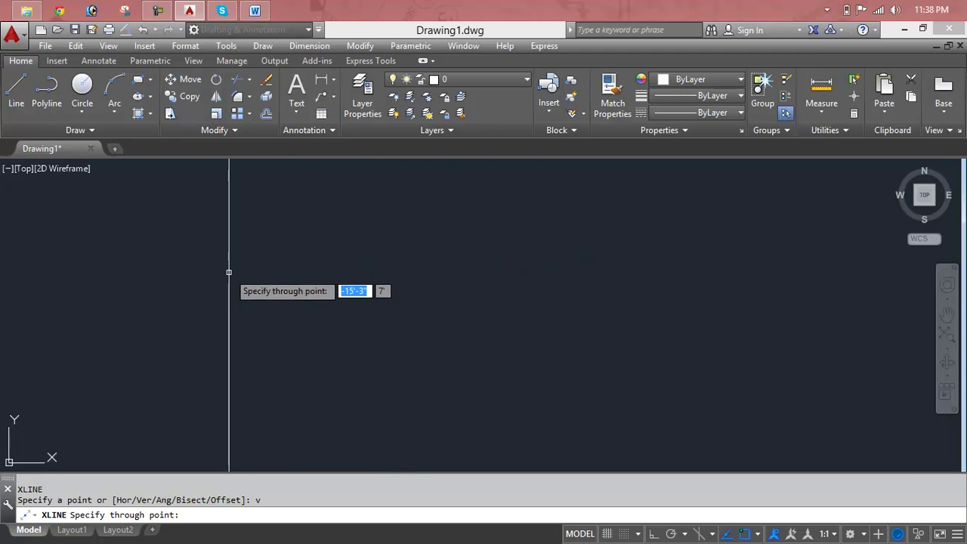
click(229, 272)
key(Escape)
key(Escape)
key(Escape)
Step: Start XLINE's Offset option with a 5' offset distance
text(xl)
key(Return)
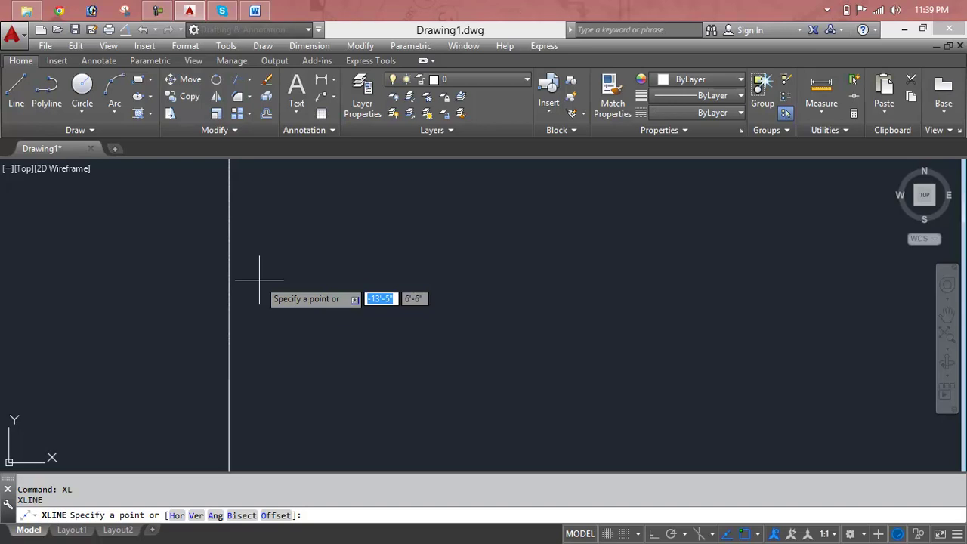
text(o)
key(Return)
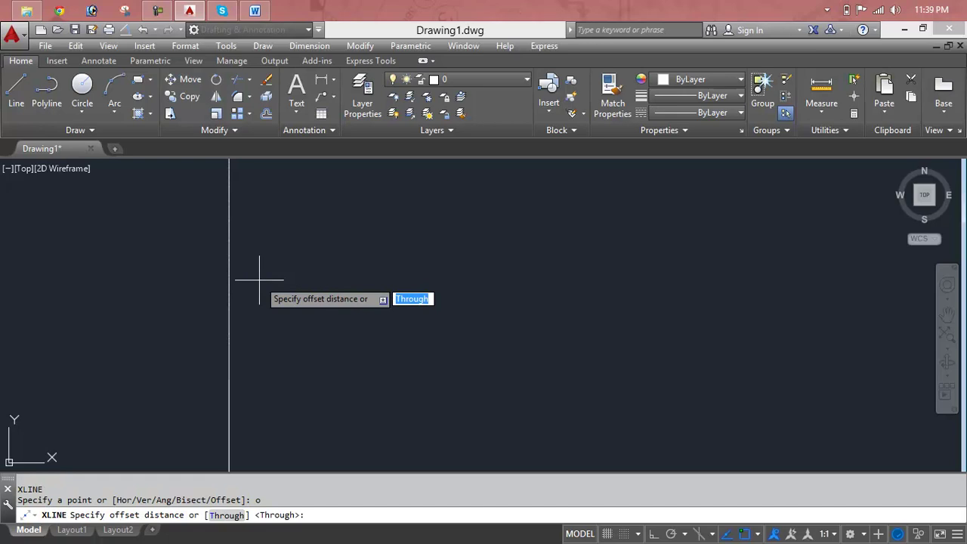
text(5')
key(Return)
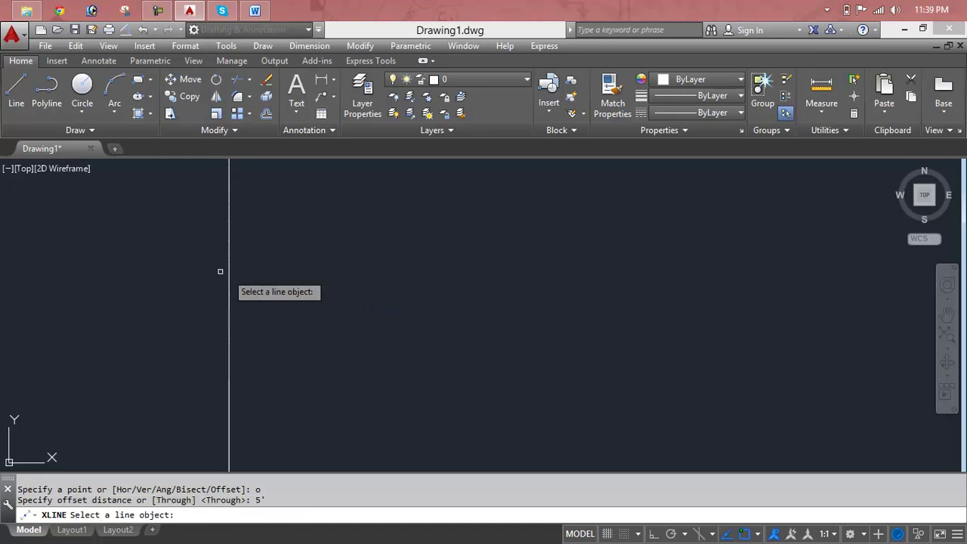
Step: Create six vertical copies, each 5' to the right of the previous line
click(229, 277)
click(263, 281)
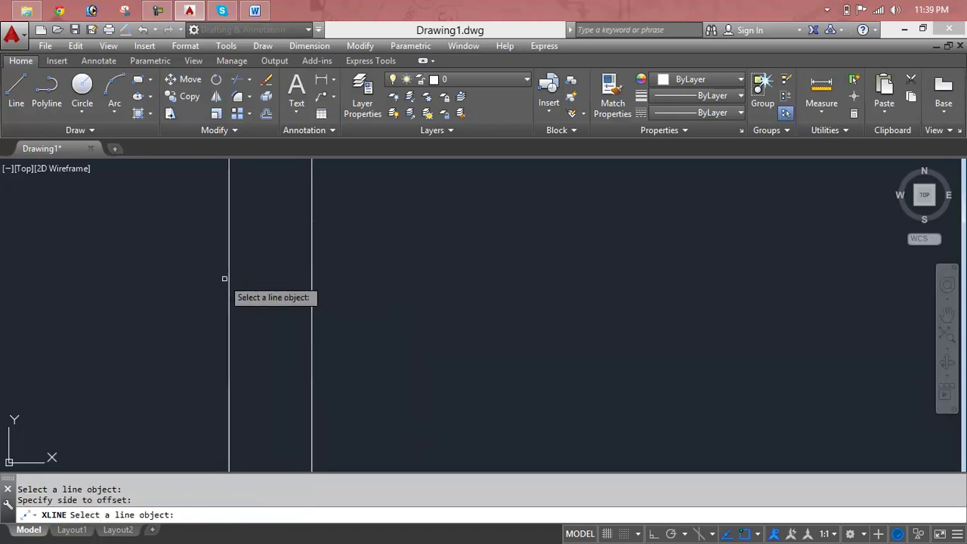
click(312, 294)
click(340, 300)
click(394, 294)
click(438, 300)
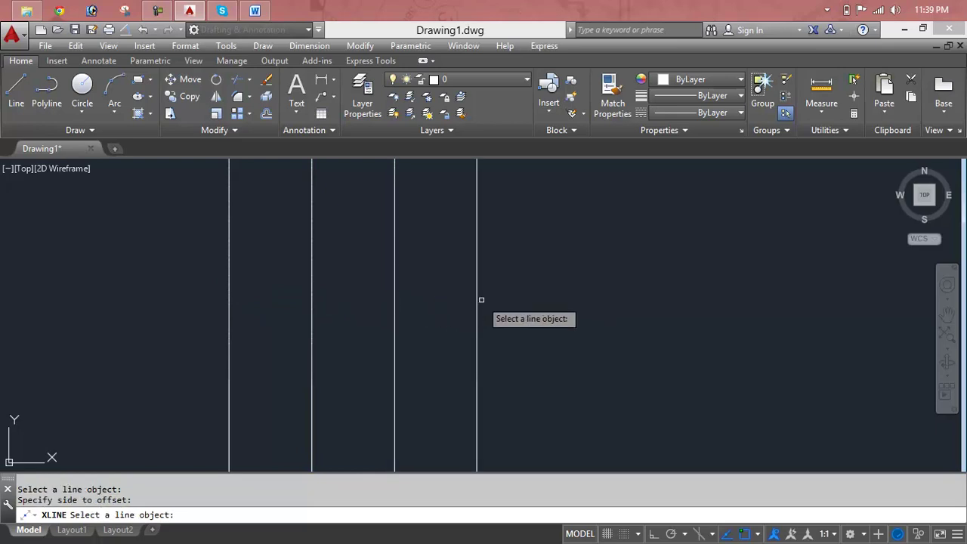
click(477, 302)
click(492, 305)
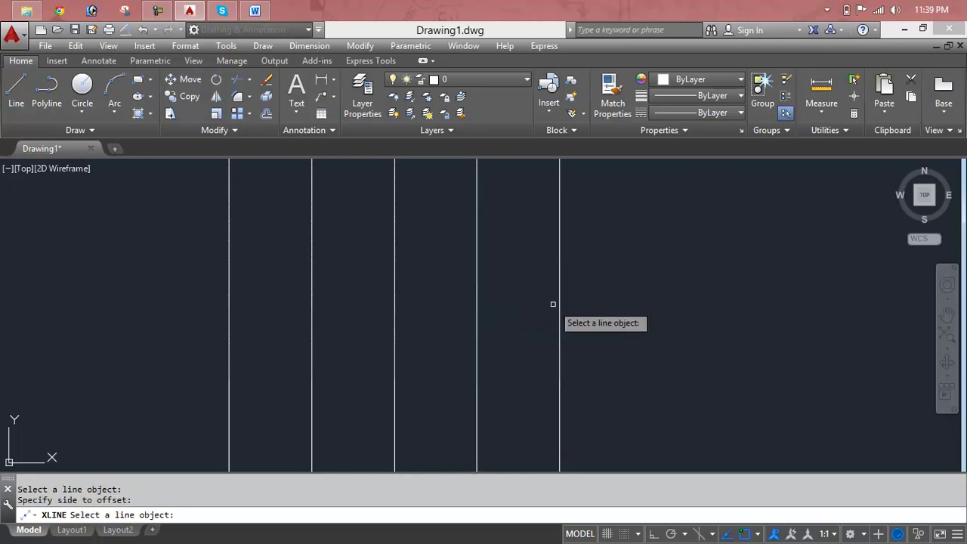
click(560, 302)
click(585, 302)
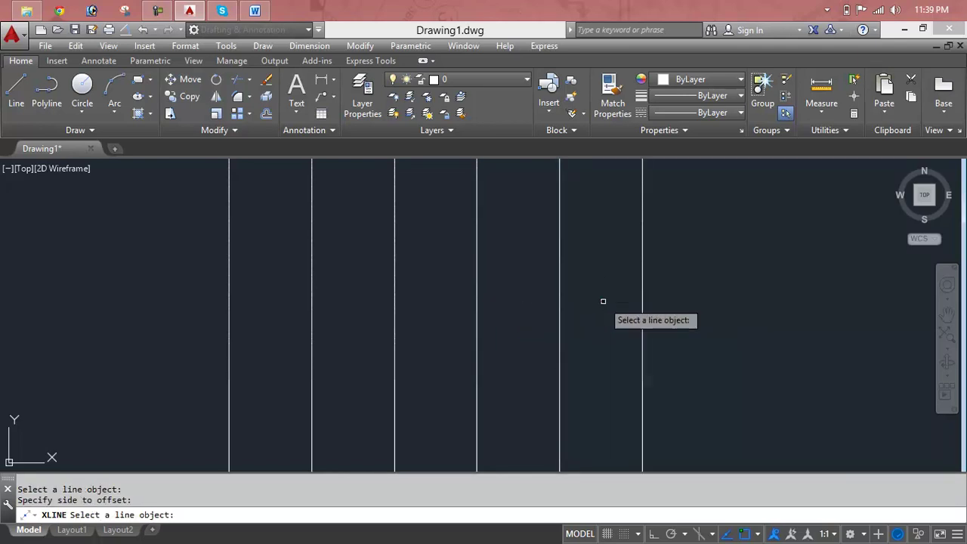
click(649, 304)
click(643, 303)
click(680, 309)
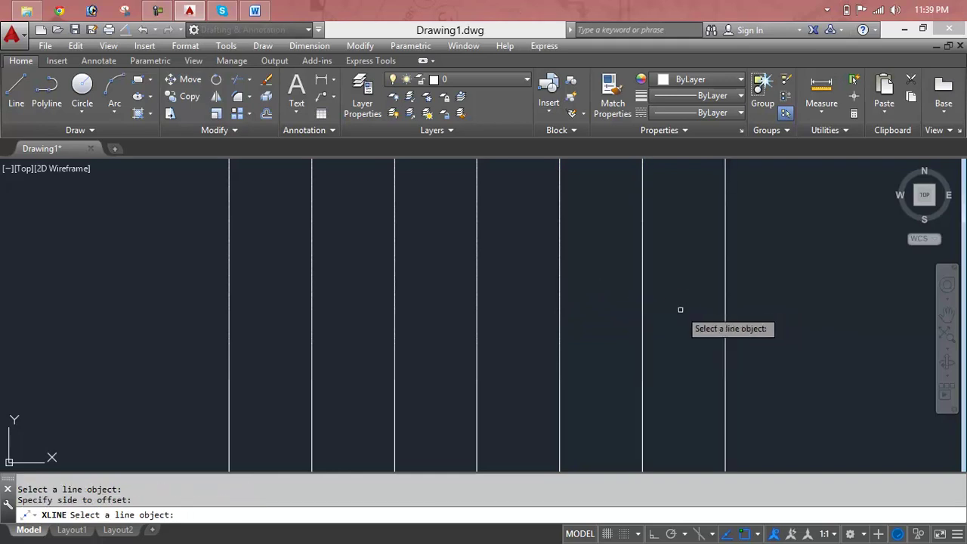
key(Escape)
Step: Crossing-select and delete the seven vertical construction lines
click(833, 280)
click(92, 347)
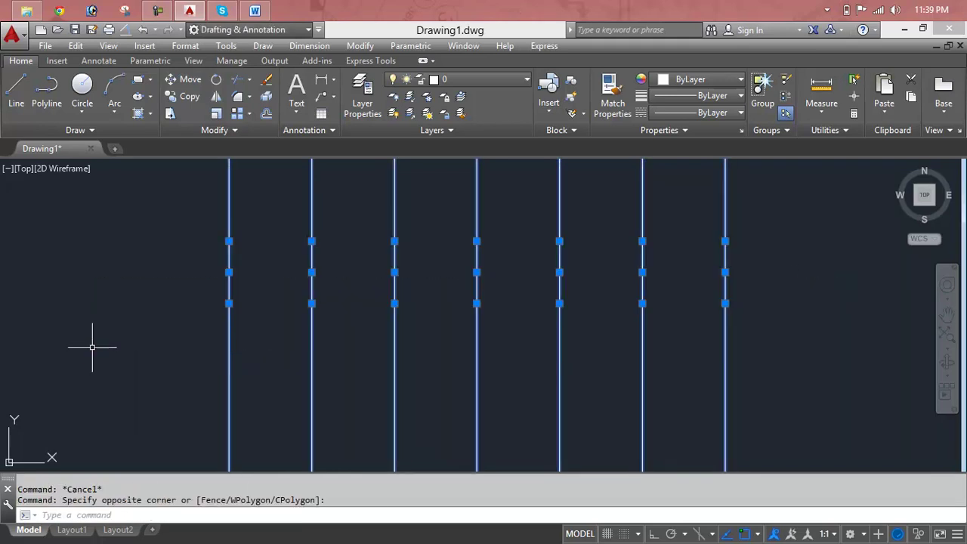
key(Delete)
key(Escape)
key(Escape)
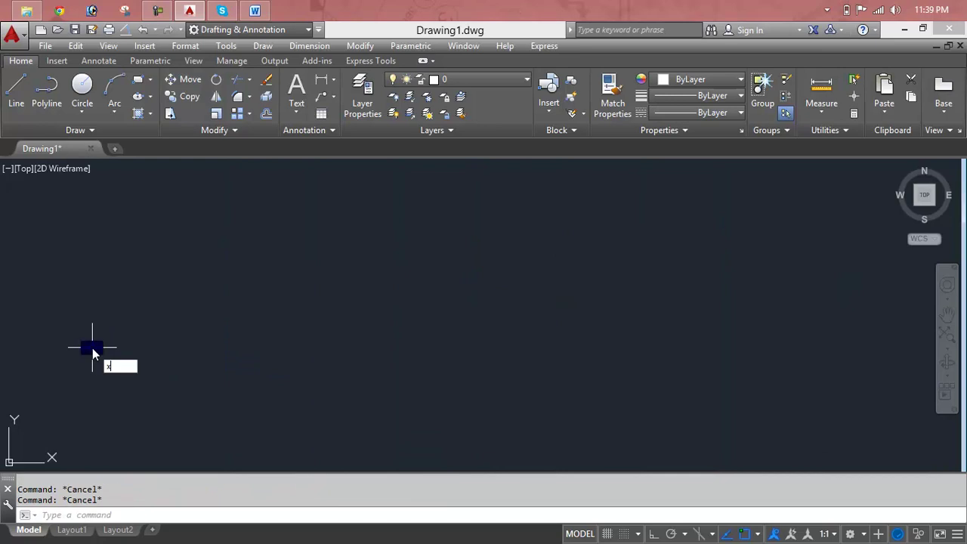
key(Return)
key(Escape)
key(Escape)
key(Escape)
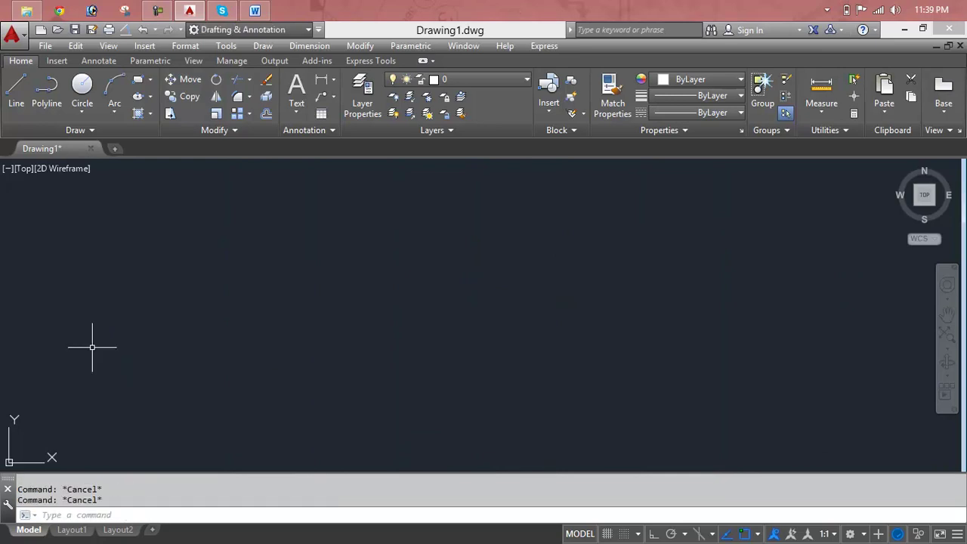
Step: Place one horizontal construction line near the top with XL's Hor option
text(xl)
key(Return)
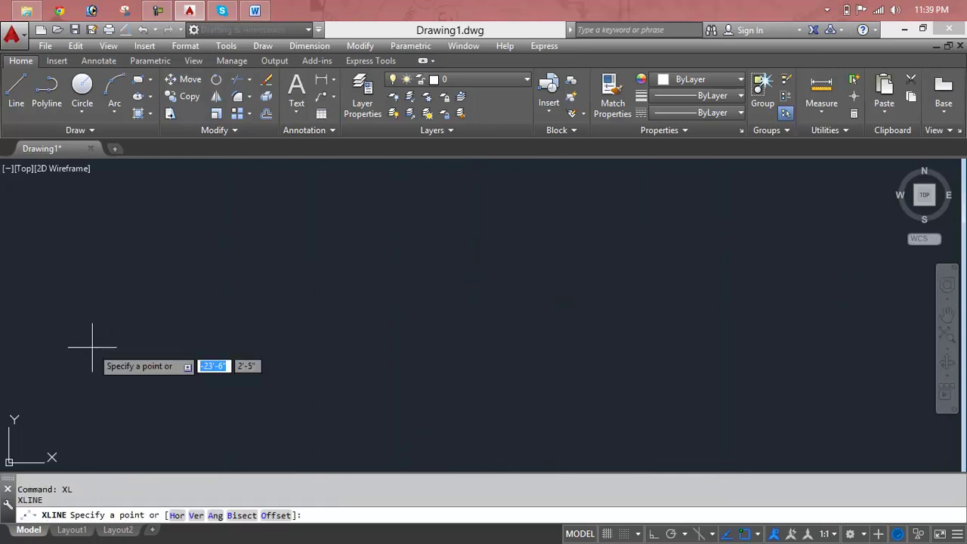
text(h)
key(Return)
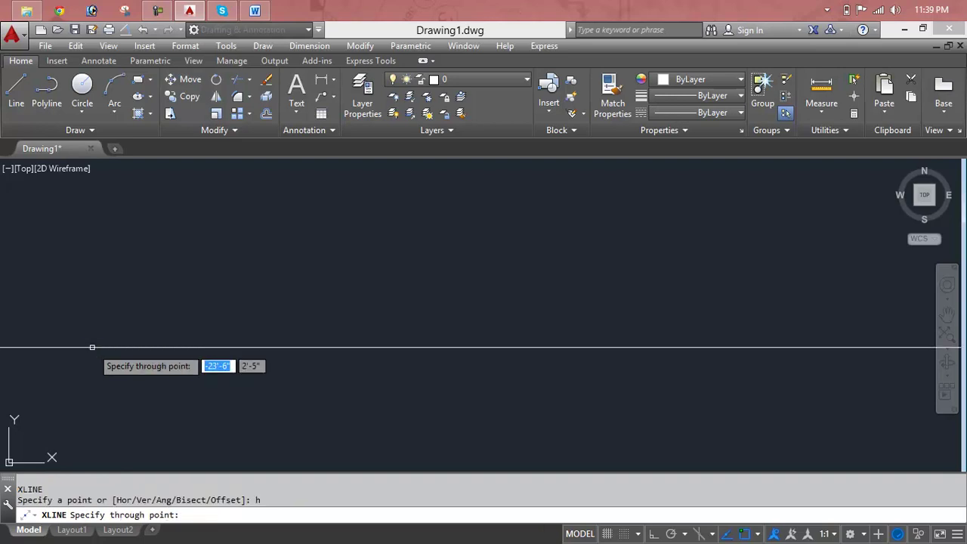
click(322, 206)
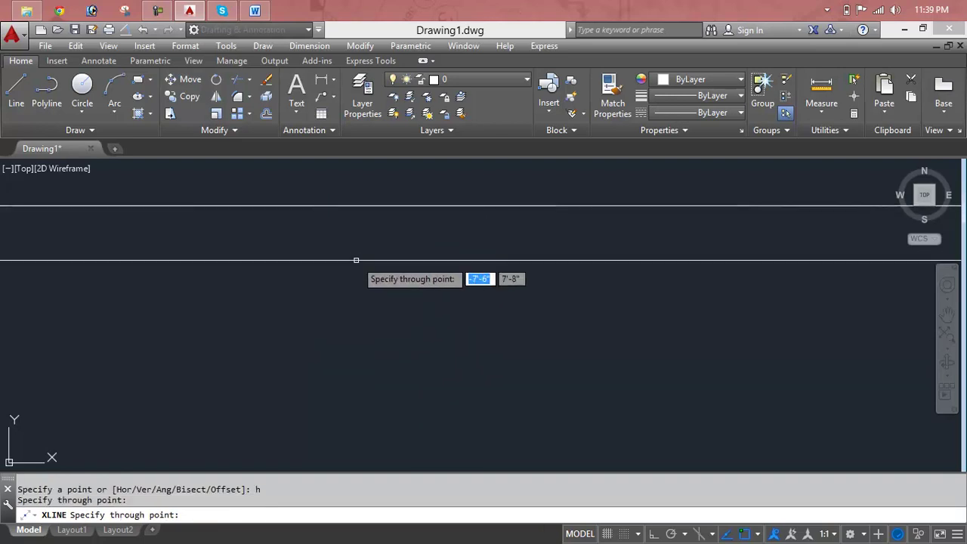
key(Escape)
key(Escape)
key(Escape)
text(xl)
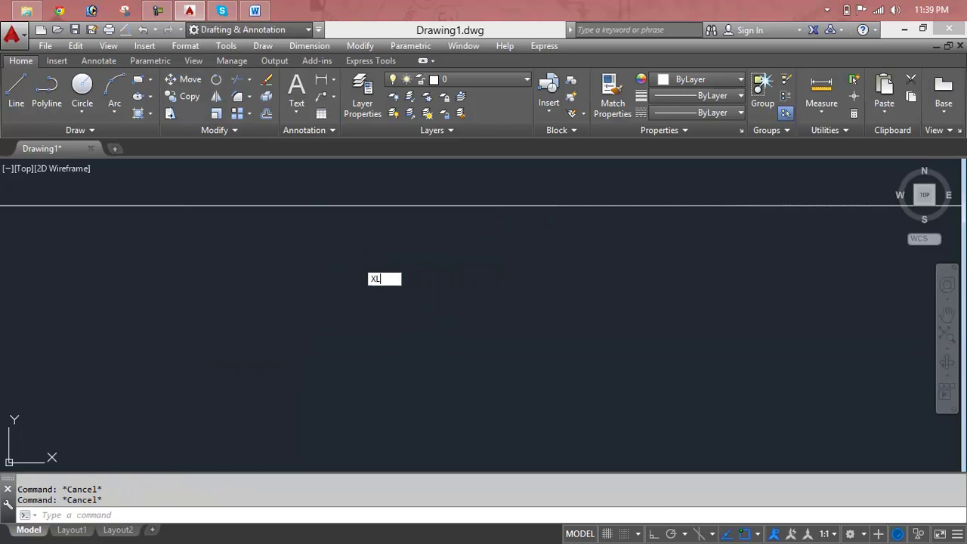
key(Return)
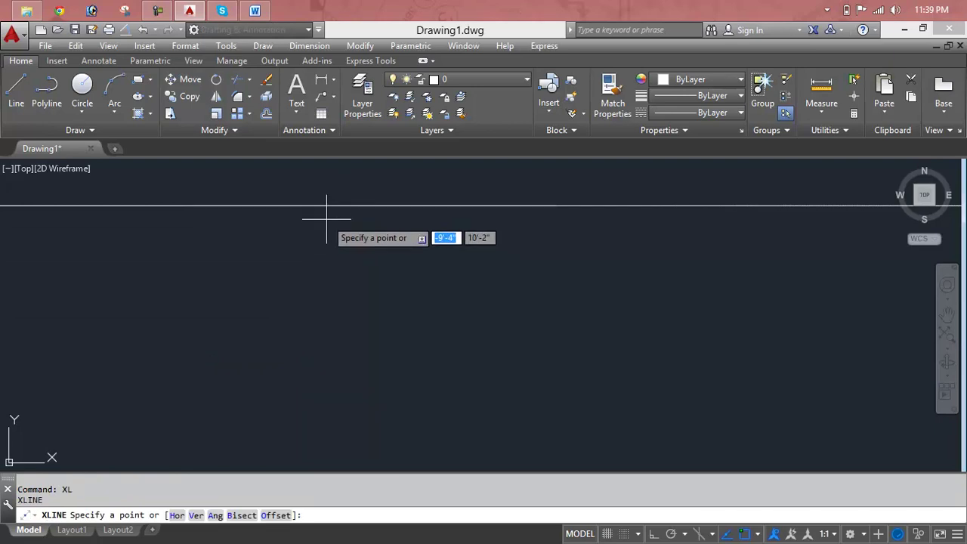
Step: Offset the top horizontal construction line by 3' to add two copies below it
text(o)
key(Return)
text(3')
key(Return)
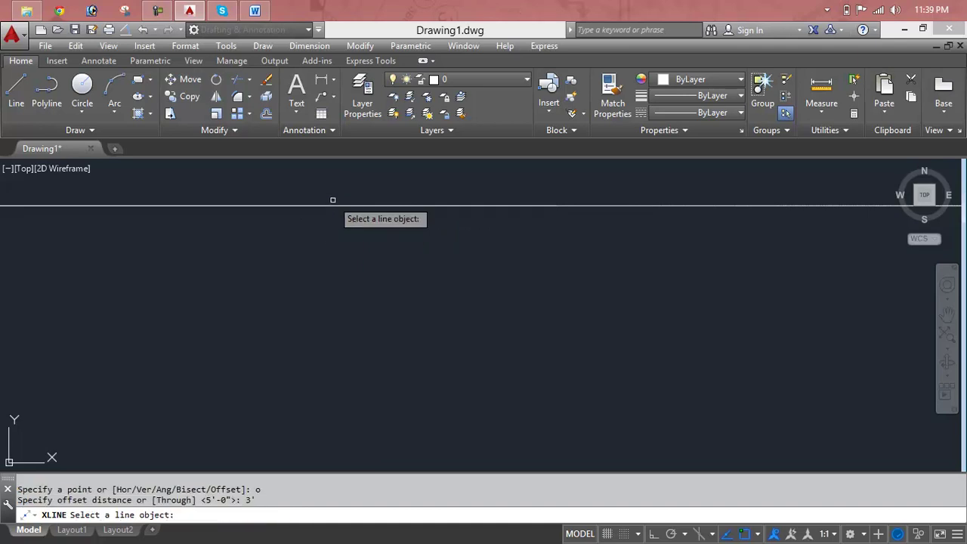
click(333, 203)
click(332, 227)
click(341, 254)
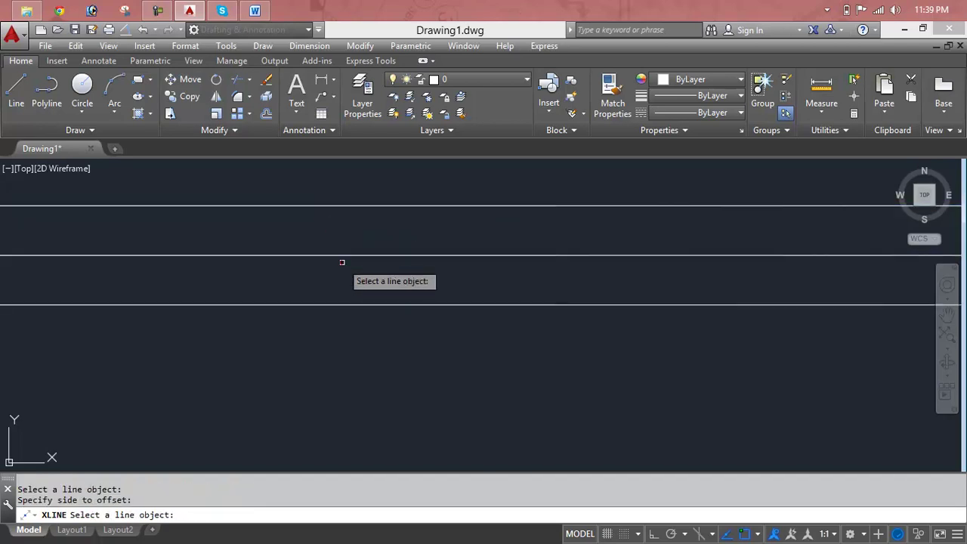
click(356, 306)
Step: Add three more horizontal construction lines 3' apart, giving six in total
click(355, 305)
click(360, 366)
click(367, 355)
click(370, 386)
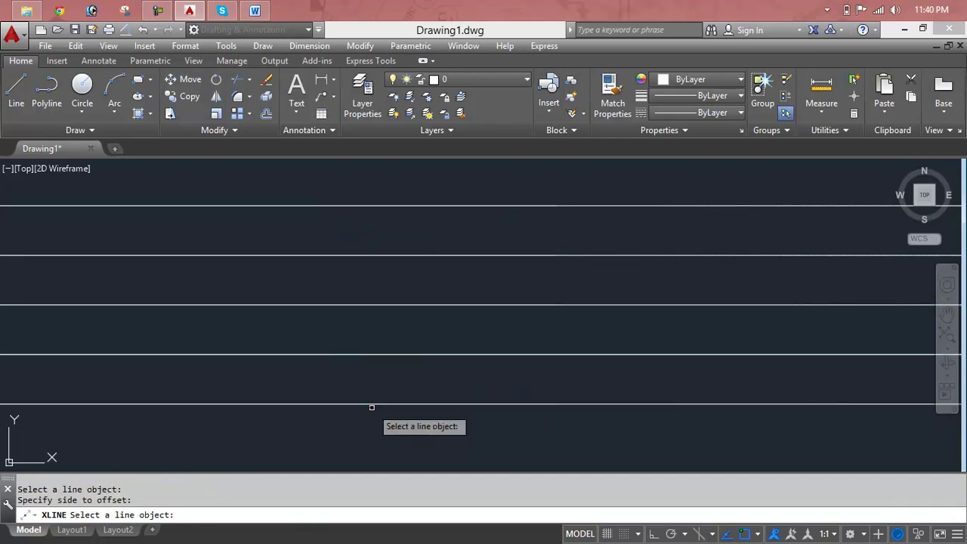
click(372, 401)
click(372, 403)
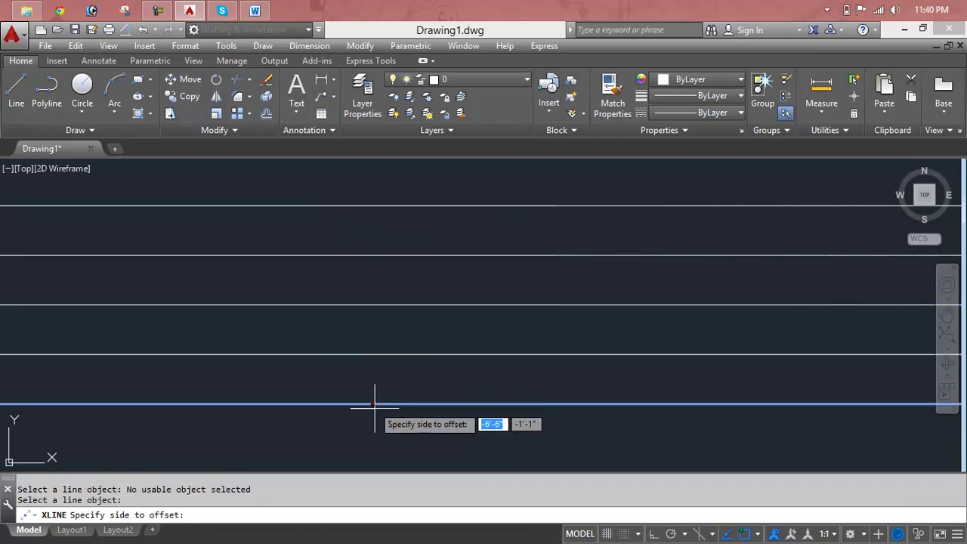
click(378, 430)
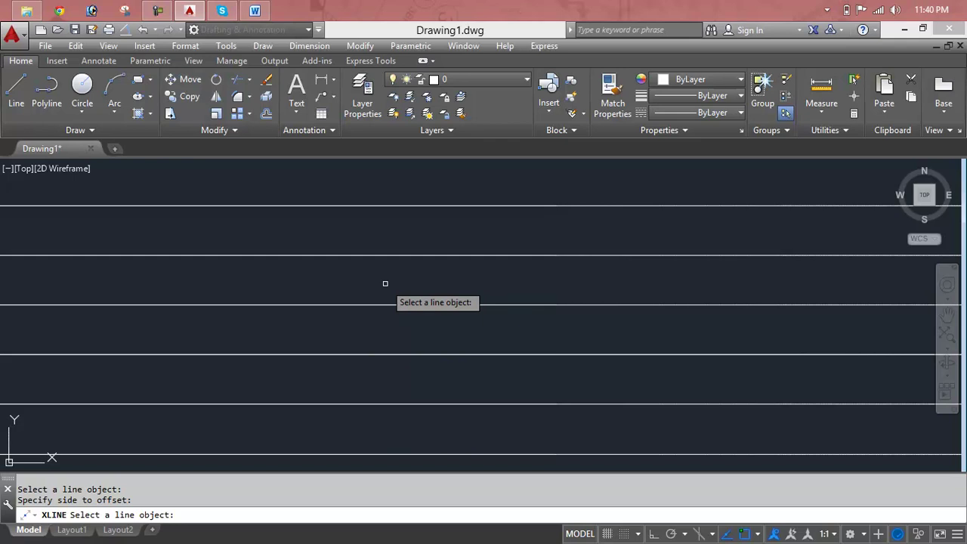
key(Escape)
key(Escape)
key(Escape)
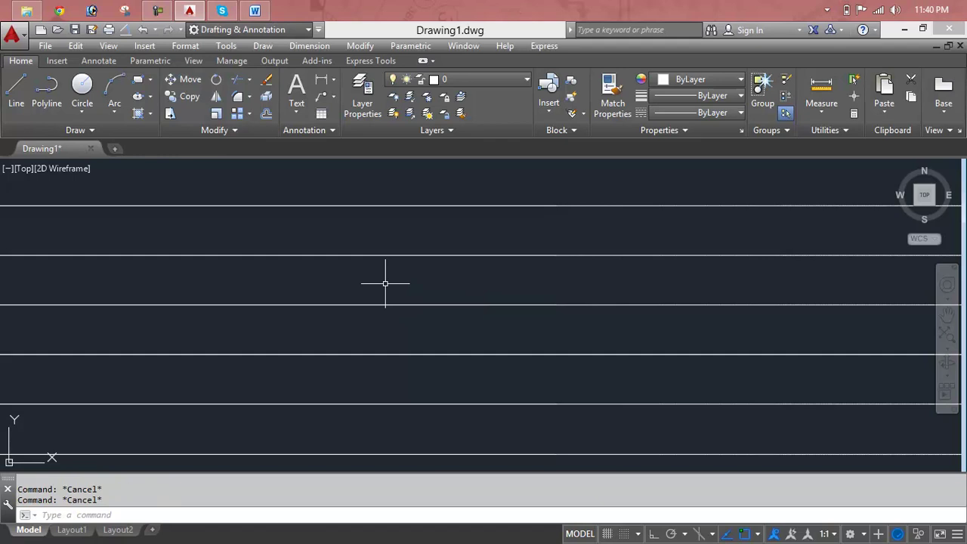